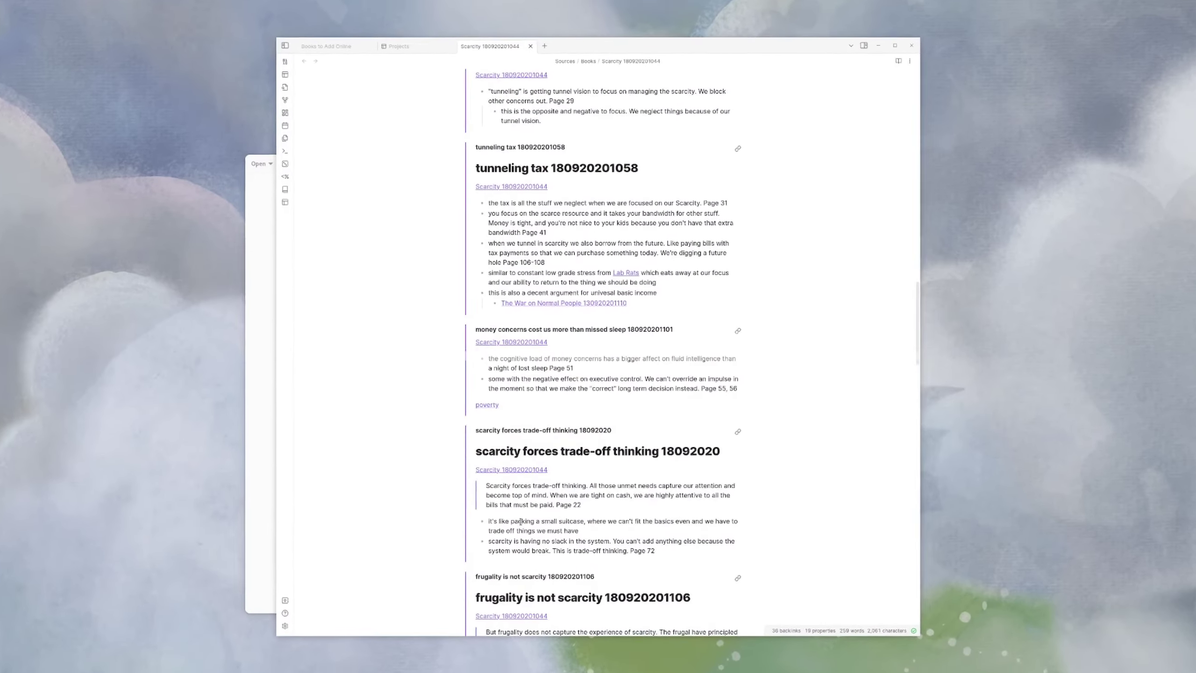
# Paste the embed links for the first two Scarcity notes into the blank text document
pyautogui.scroll(6, 795, 400)
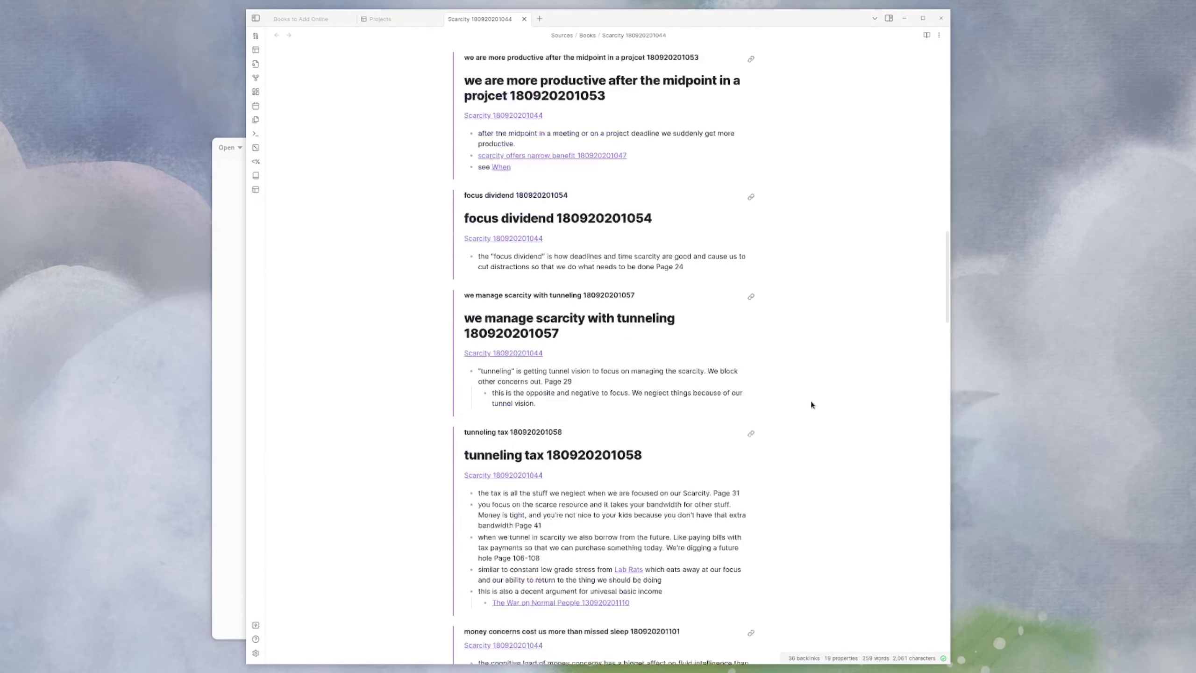
pyautogui.scroll(8, 810, 404)
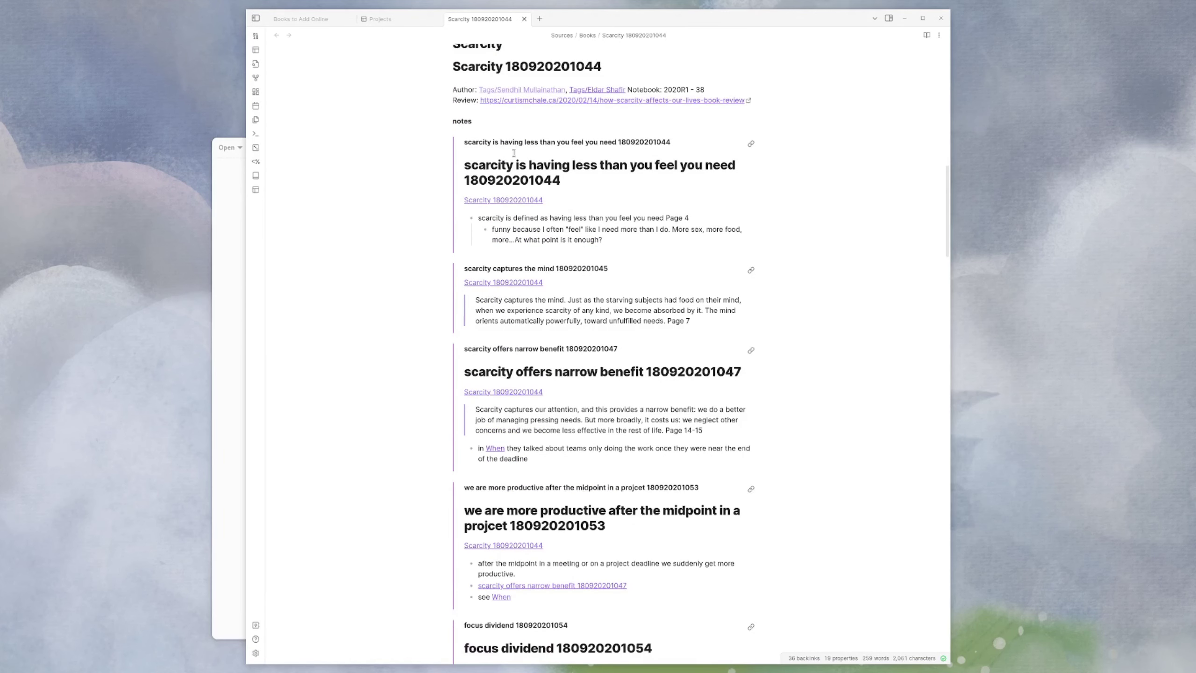
pyautogui.click(491, 126)
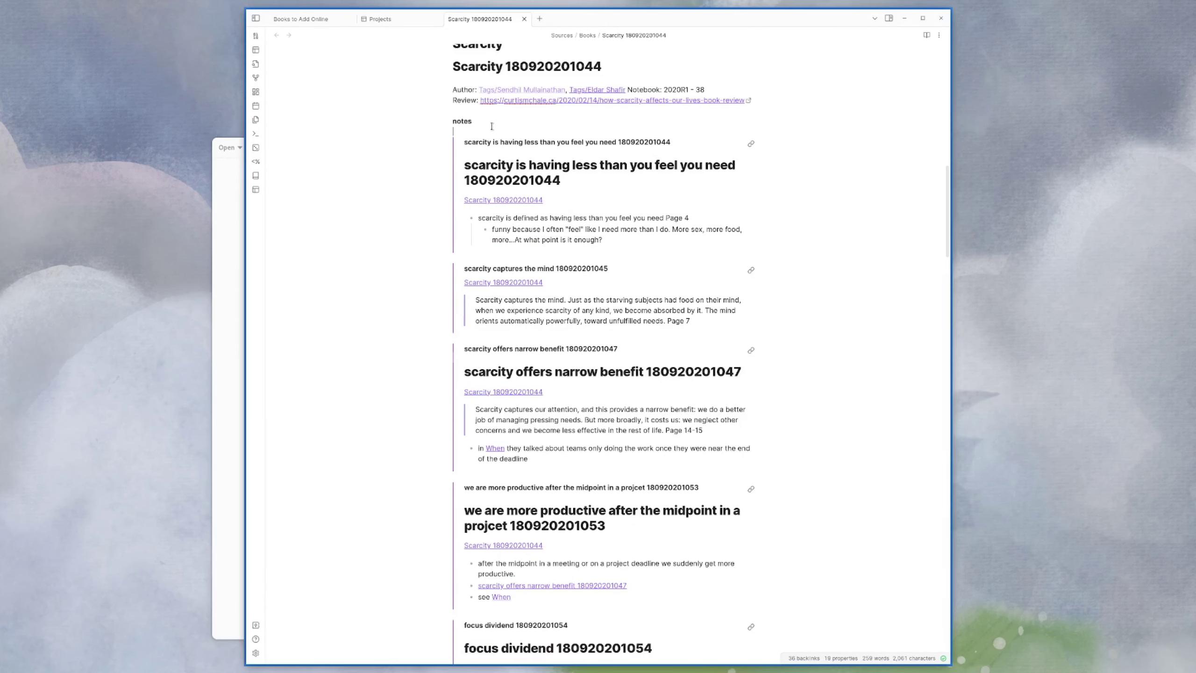
pyautogui.scroll(5, 491, 126)
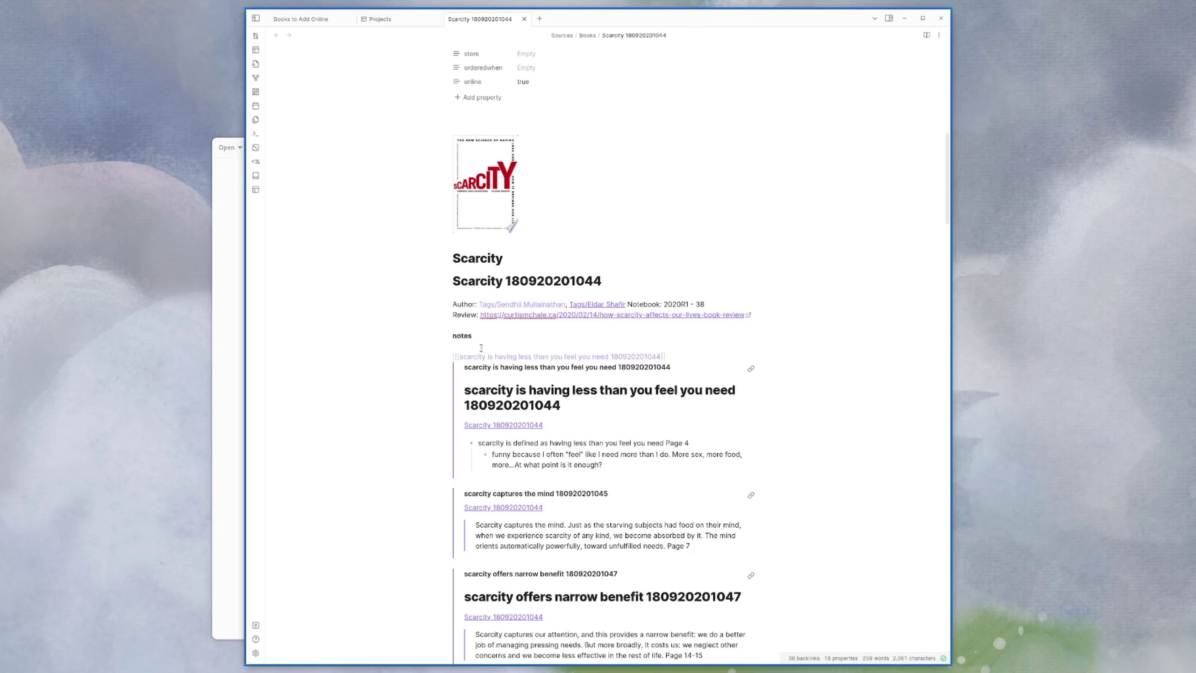
pyautogui.scroll(-5, 481, 347)
pyautogui.moveTo(480, 347); pyautogui.dragTo(481, 347)
pyautogui.hotkey('ctrl', 'c')
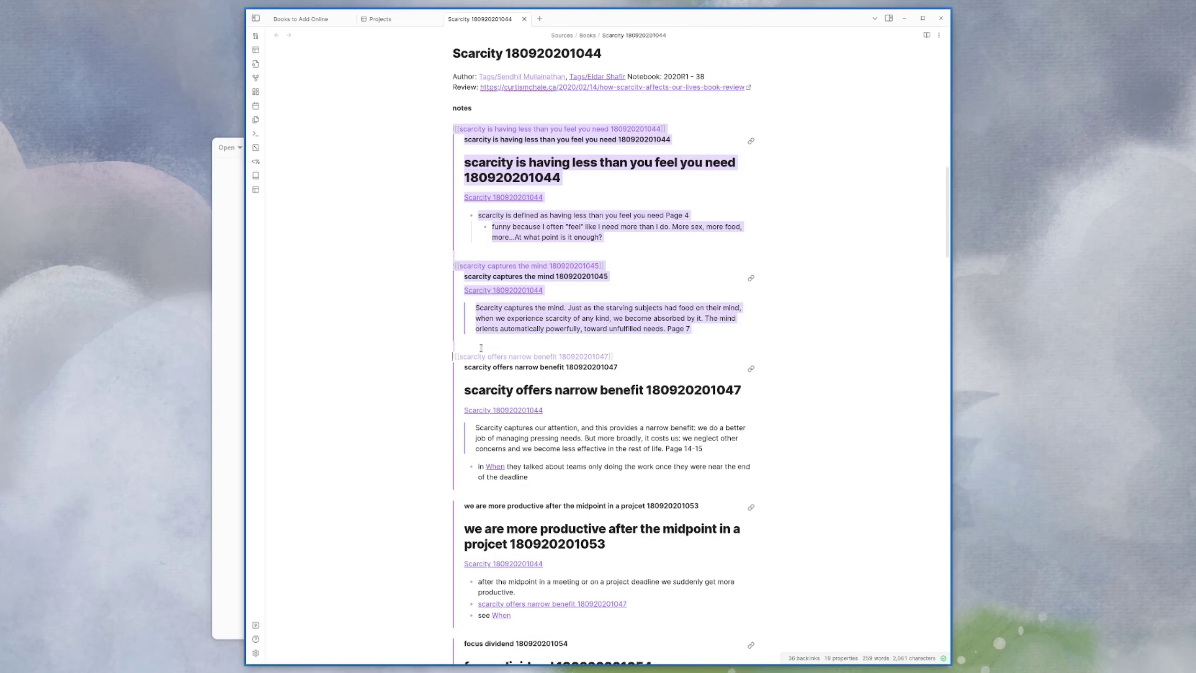
pyautogui.scroll(-3, 481, 348)
pyautogui.click(481, 347)
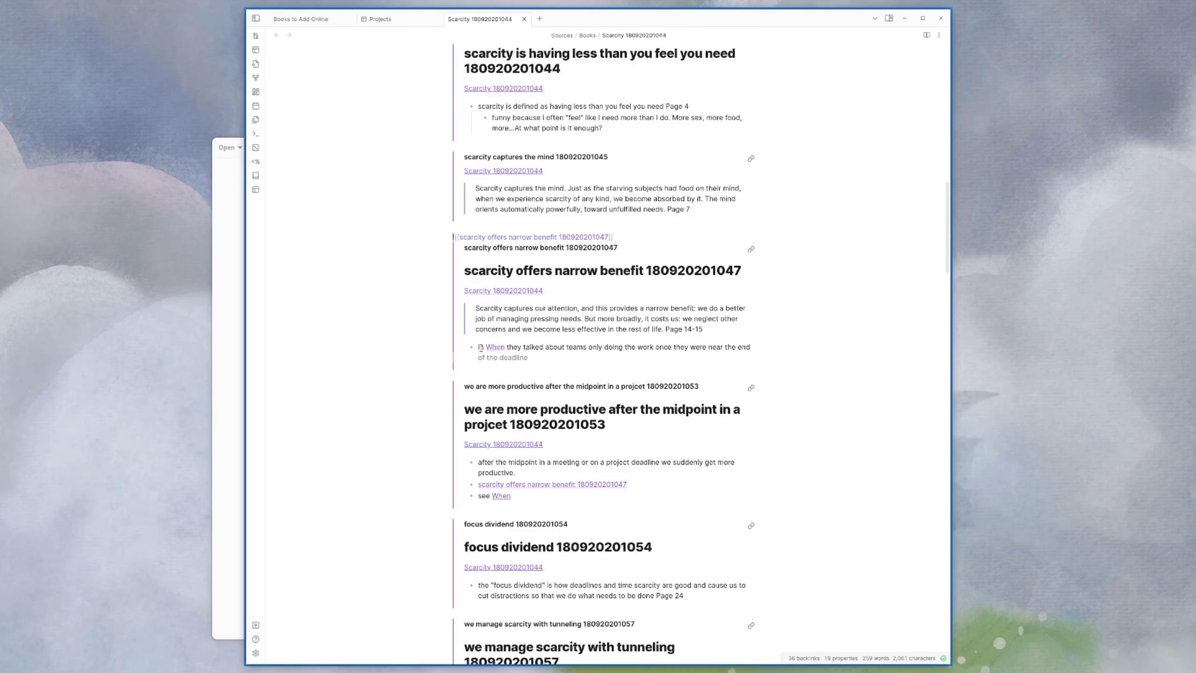
pyautogui.scroll(-2, 283, 321)
pyautogui.click(228, 320)
pyautogui.hotkey('ctrl', 'v')
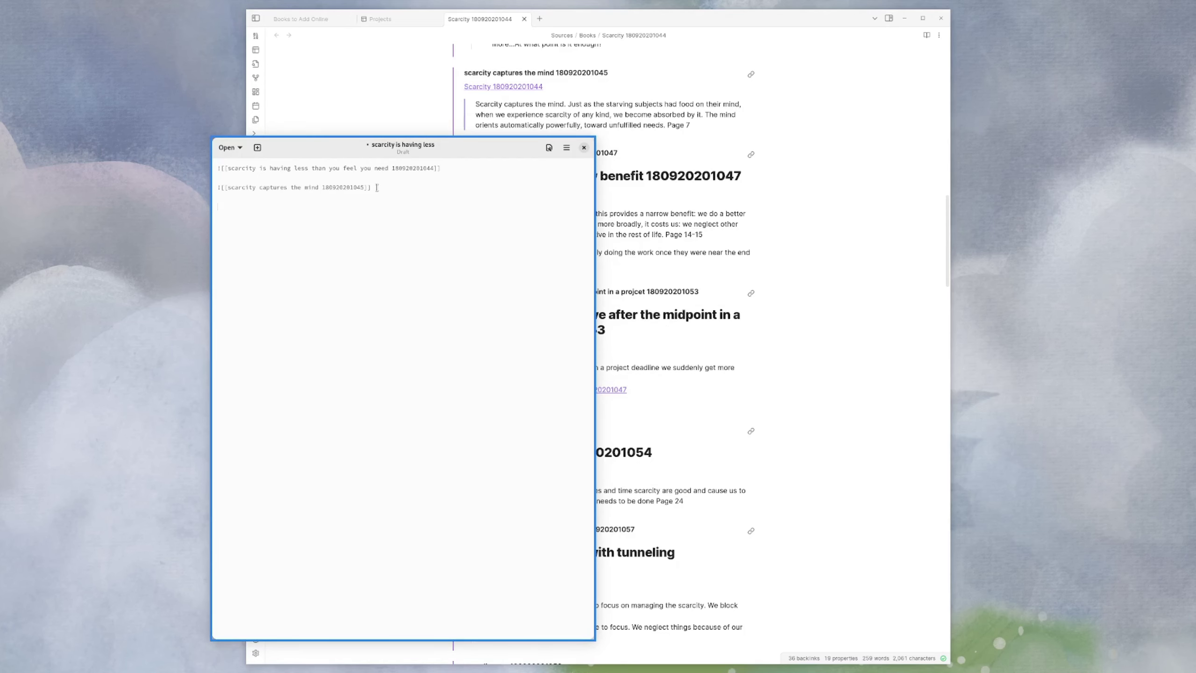
# Delete the pasted embed lines from the document and snap the Text Editor to the left half
pyautogui.hotkey('ctrl', 'a')
pyautogui.press('BackSpace')
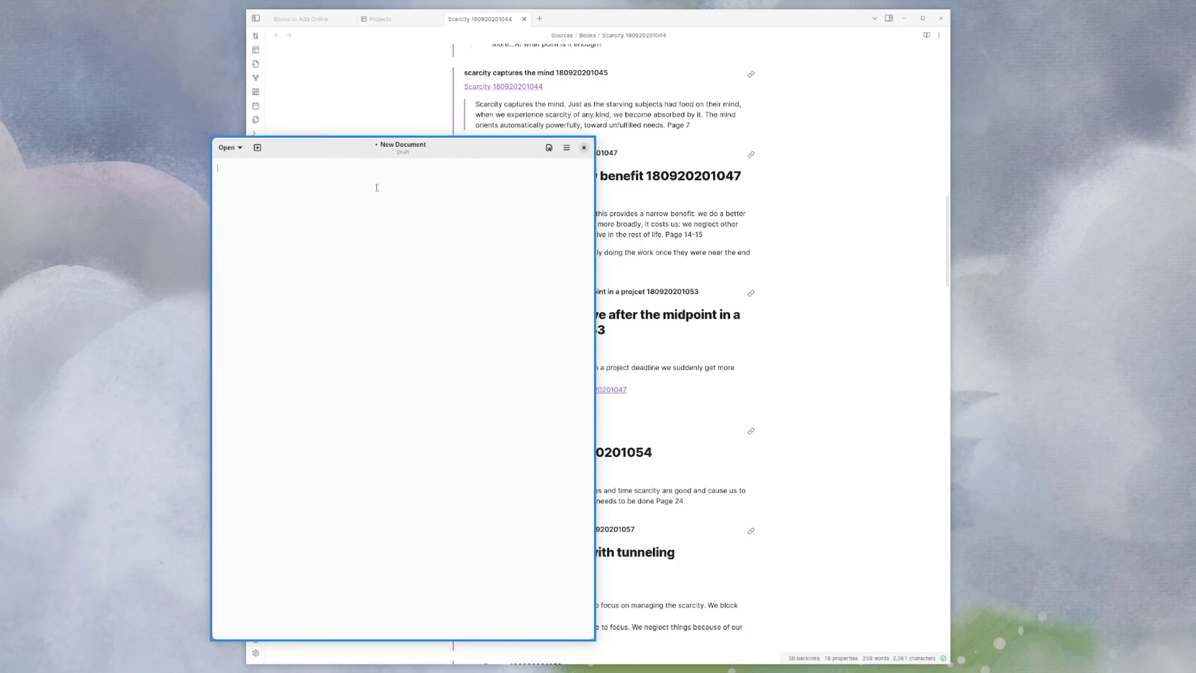
pyautogui.press('super')
pyautogui.click(376, 190)
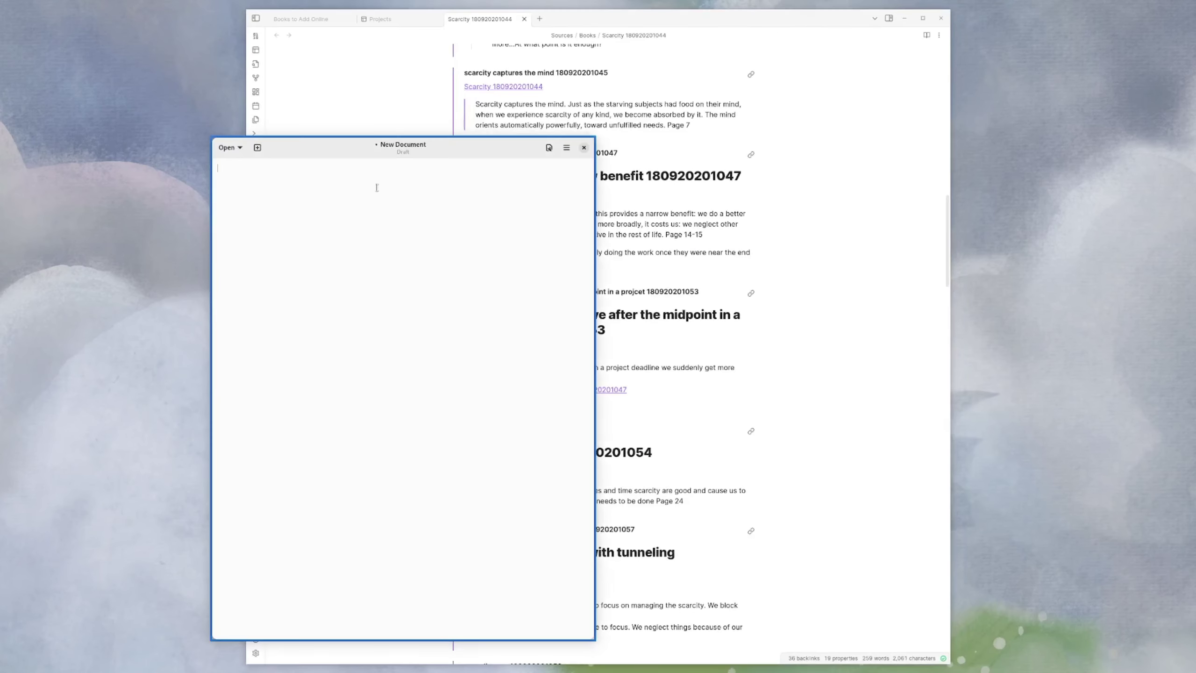
pyautogui.press('super+Left')
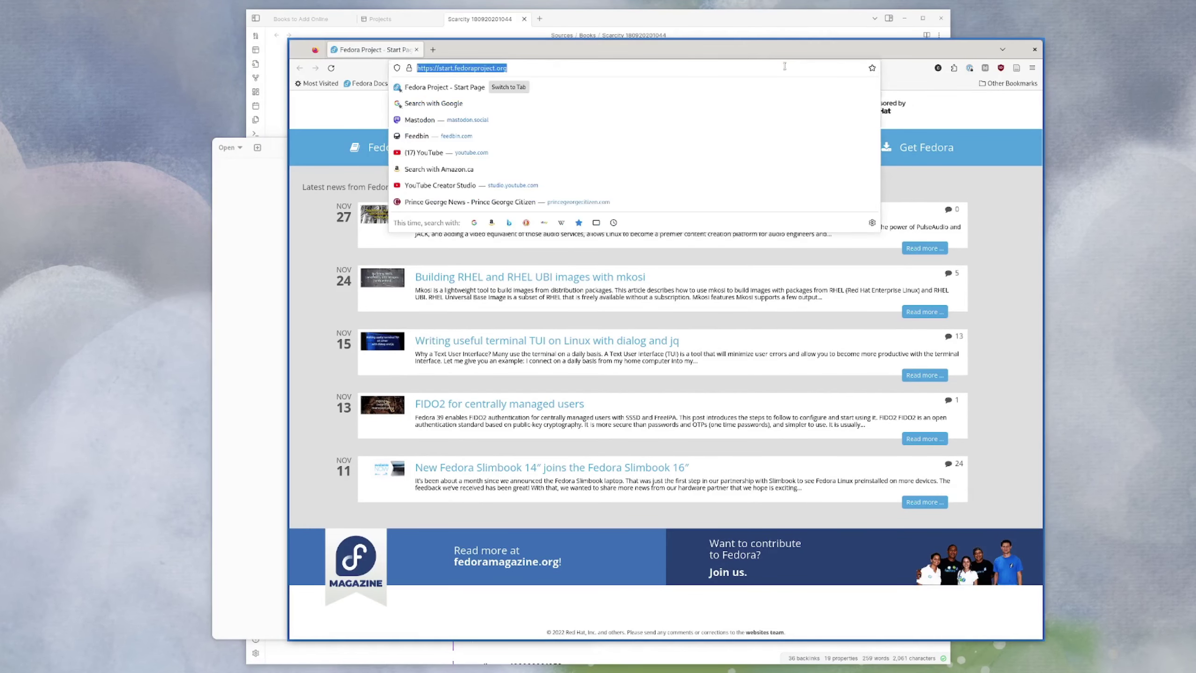
# Load curtismchale.ca's books-read page, open the Scarcity book, and scroll down to its Copy Notes block
pyautogui.write('curtismchale.ca/')
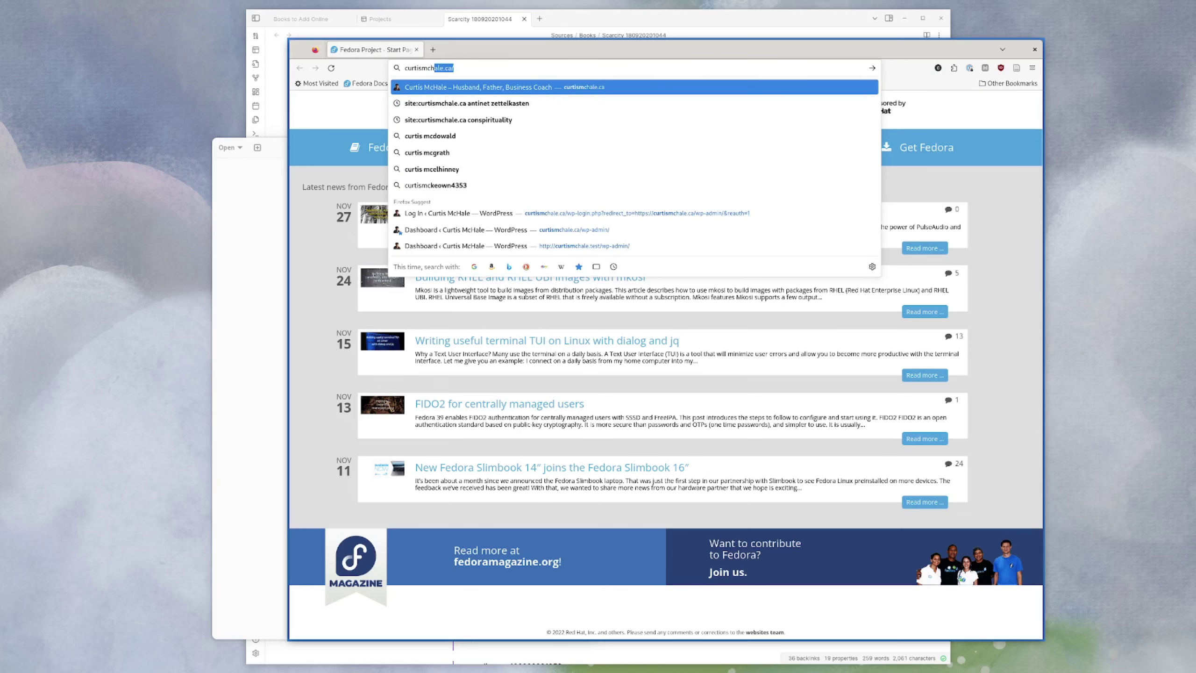
pyautogui.write('books-read/')
pyautogui.press('Return')
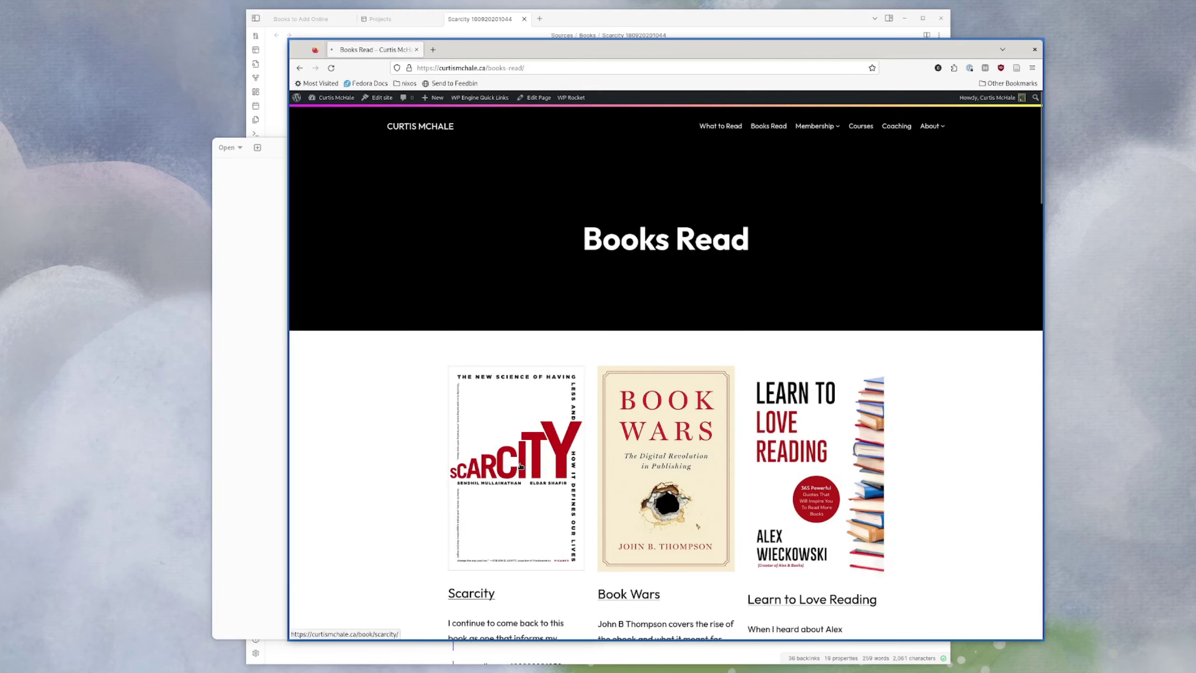
pyautogui.click(520, 465)
pyautogui.scroll(-5, 394, 448)
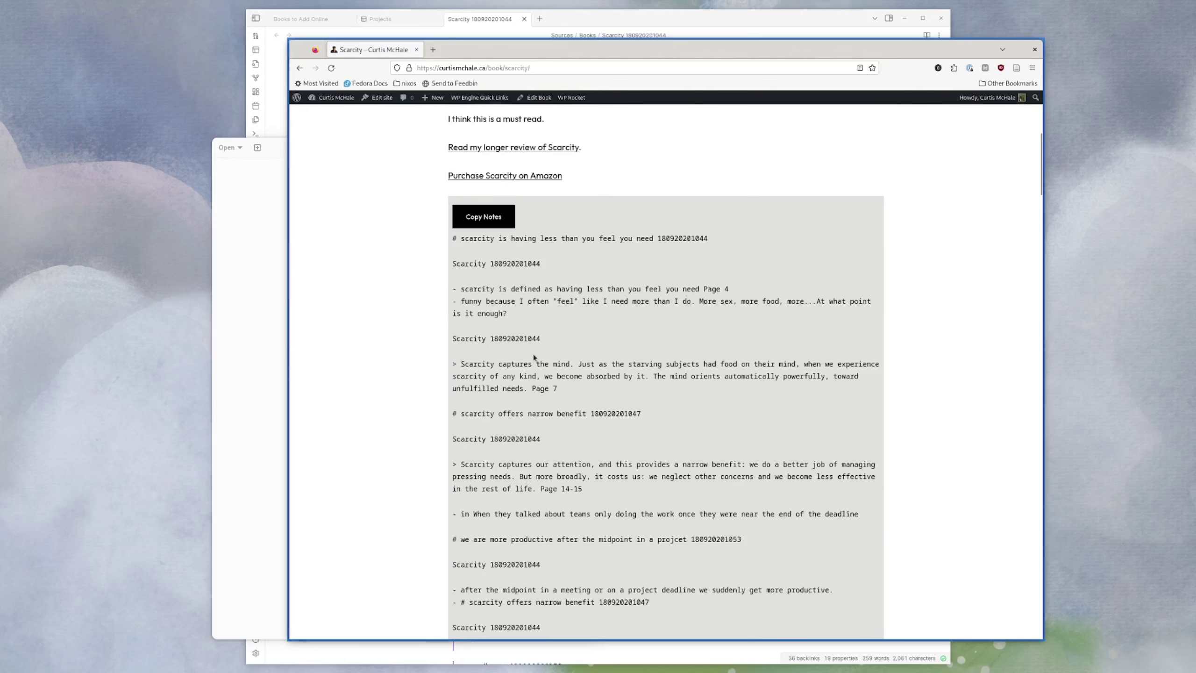
pyautogui.scroll(-2, 491, 401)
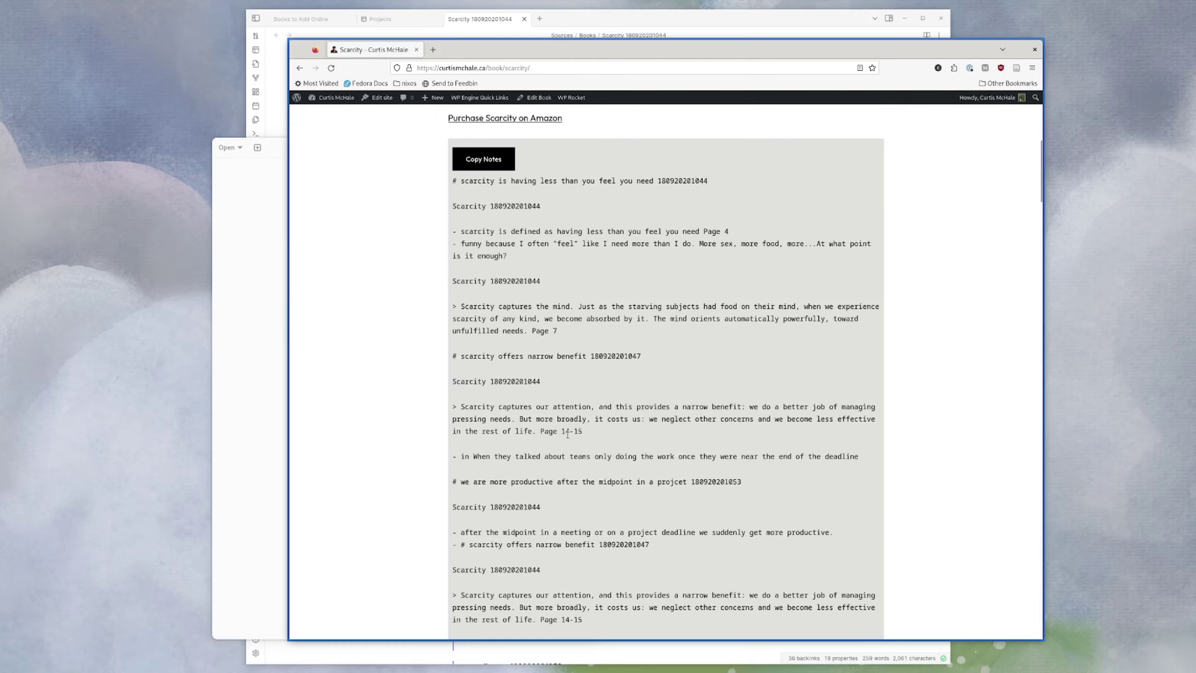
pyautogui.scroll(-4, 518, 495)
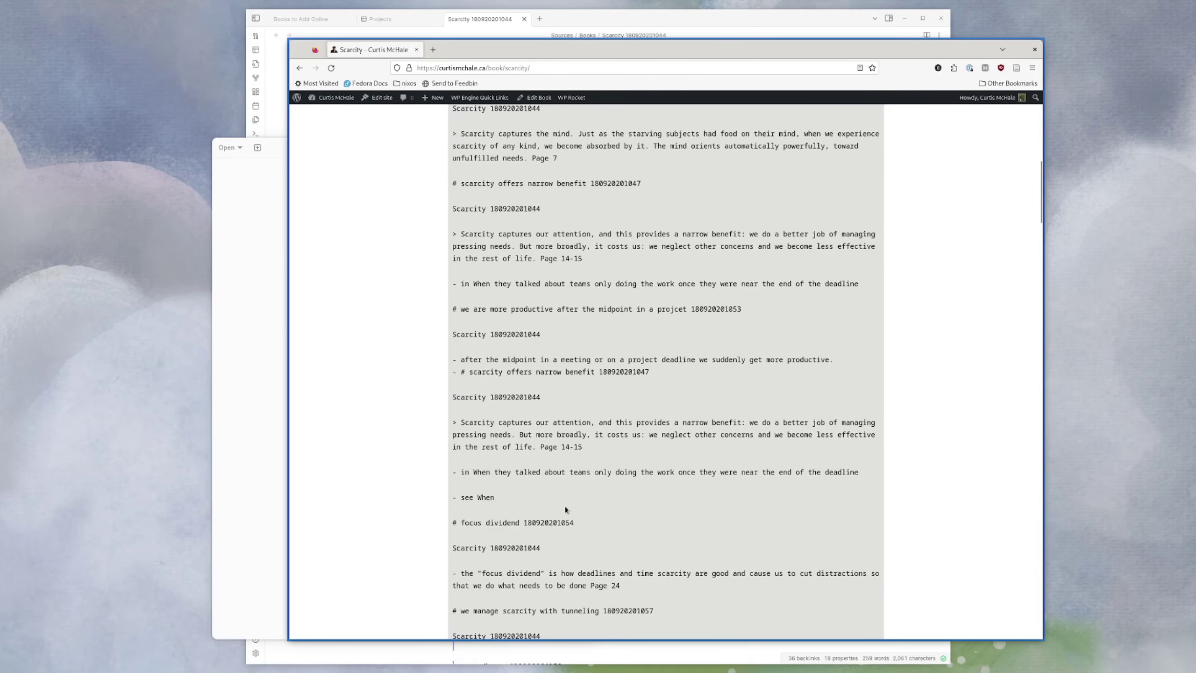
pyautogui.click(716, 15)
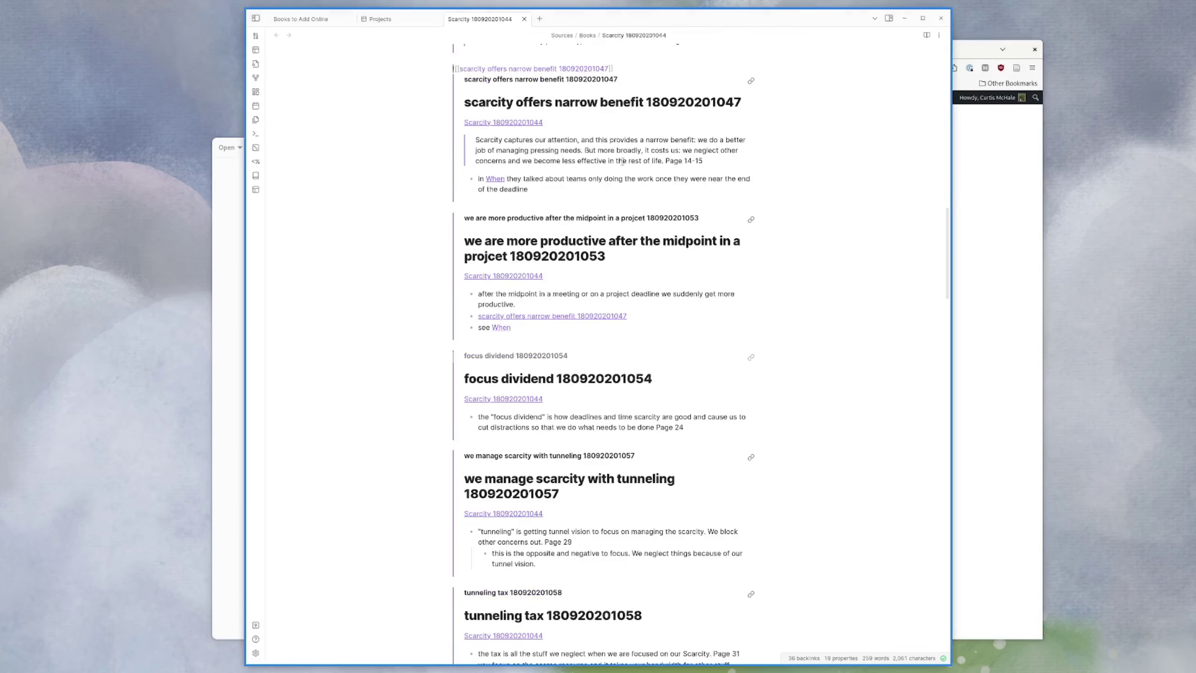
pyautogui.scroll(4, 498, 264)
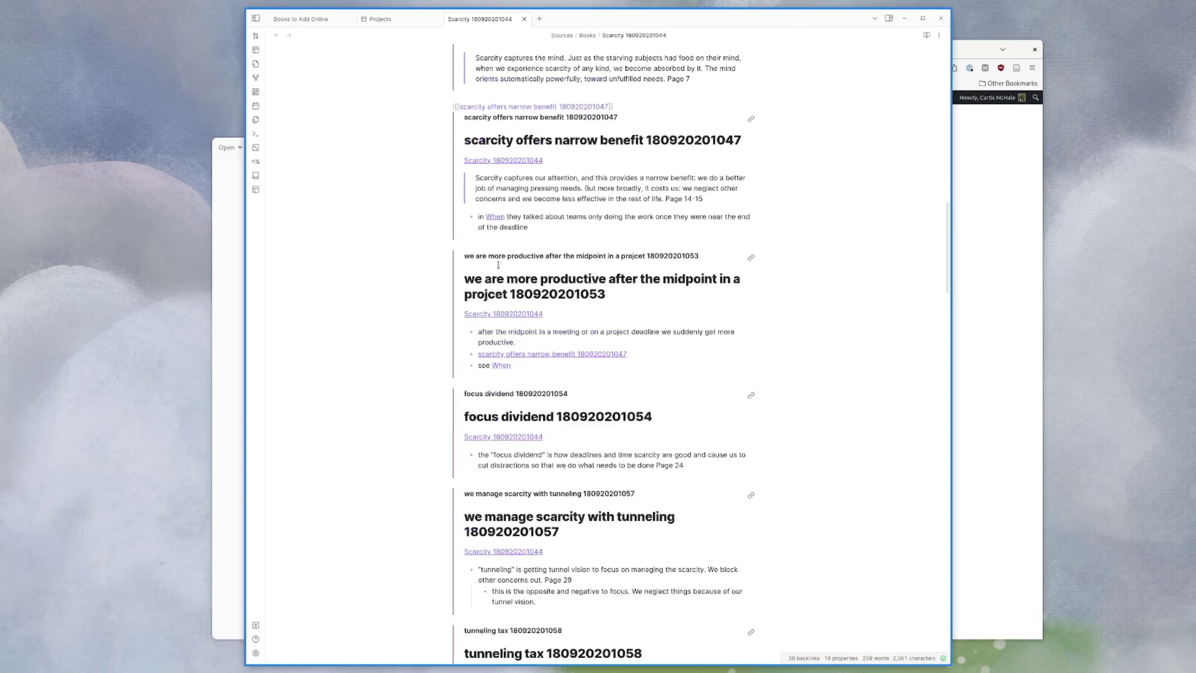
pyautogui.scroll(4, 498, 264)
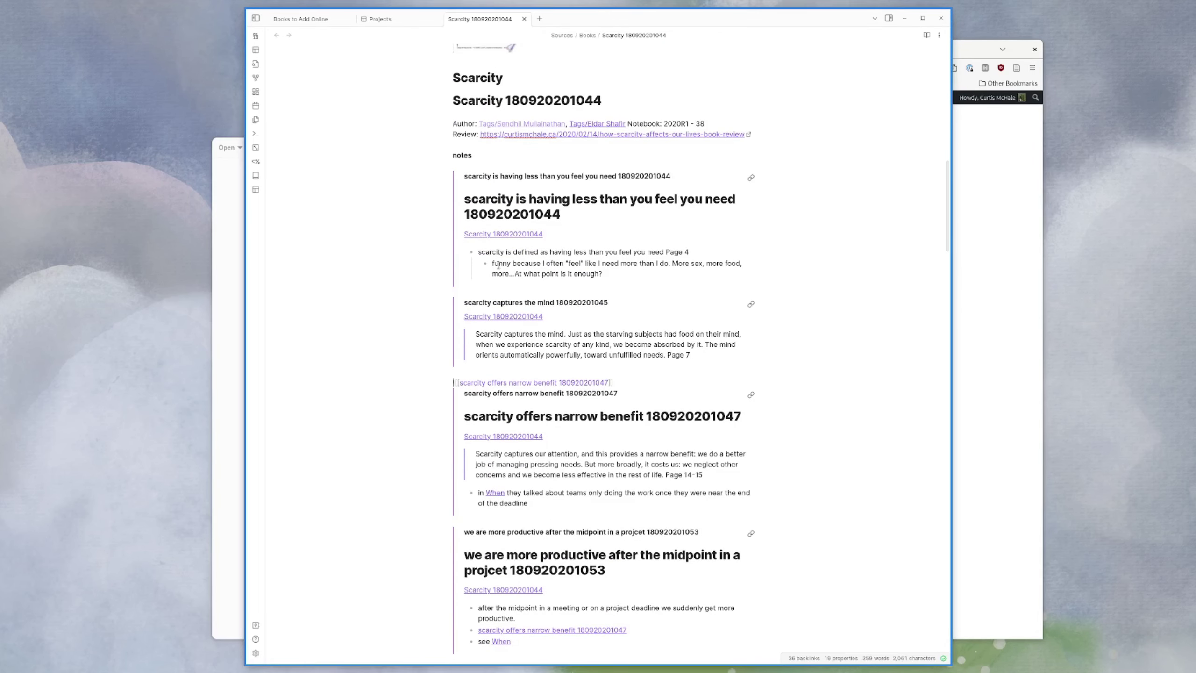
pyautogui.scroll(-2, 498, 265)
pyautogui.hotkey('ctrl', ',')
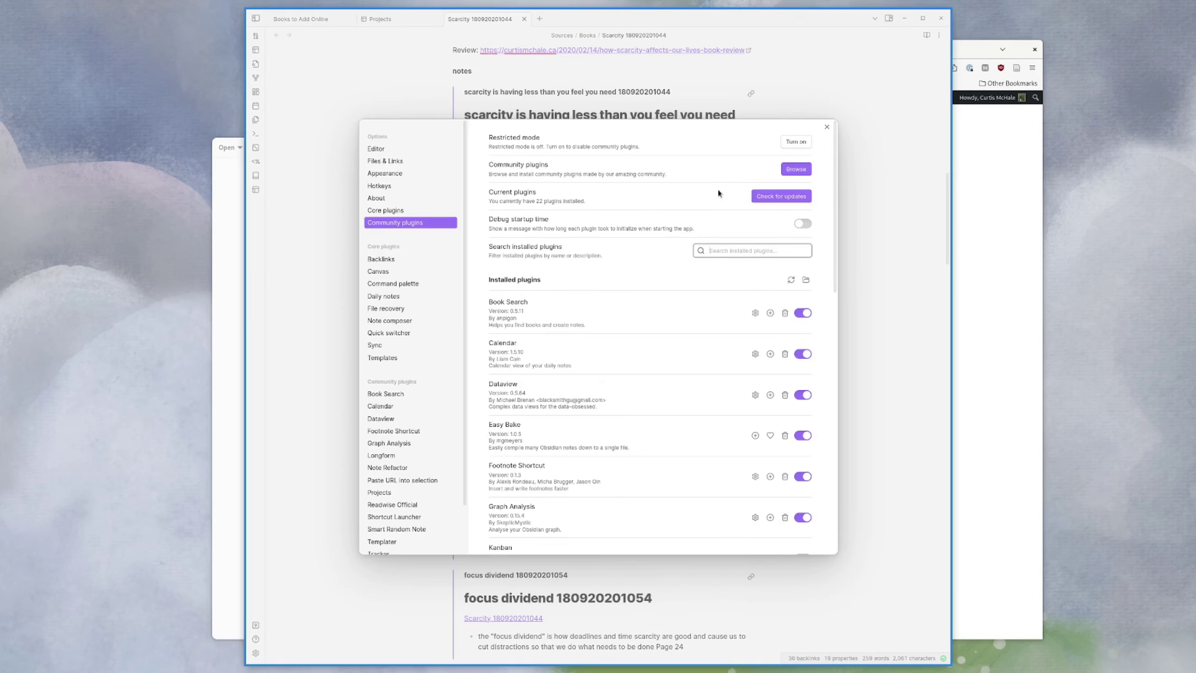
pyautogui.click(795, 169)
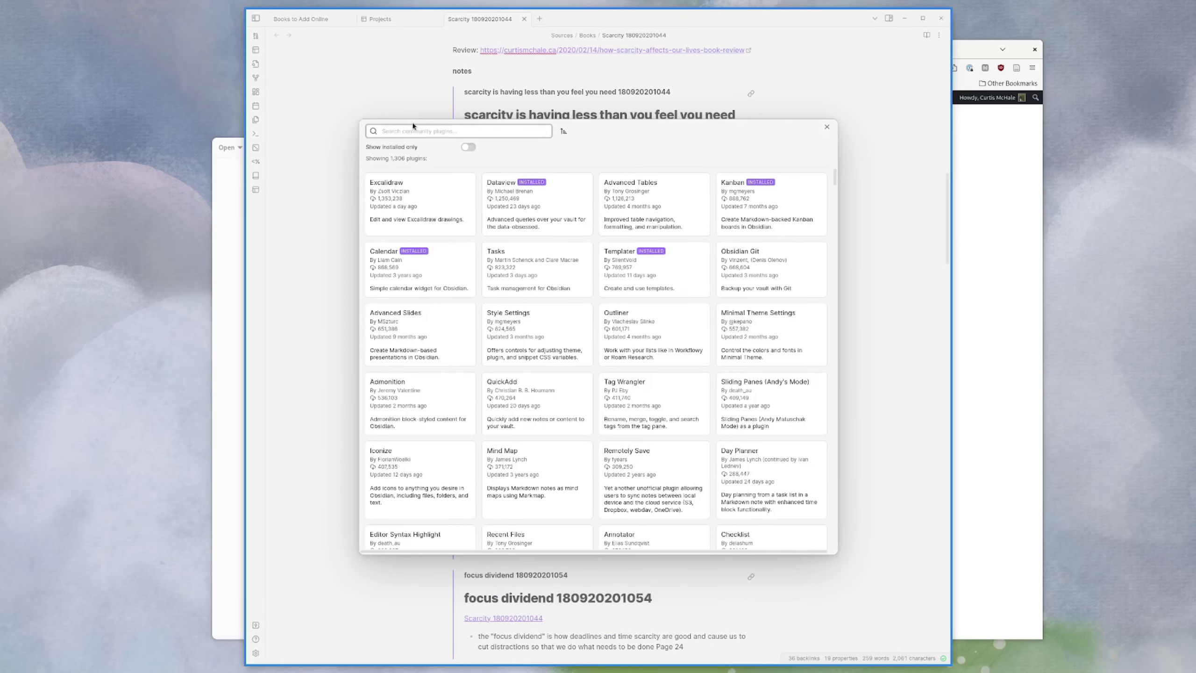
pyautogui.write('easy')
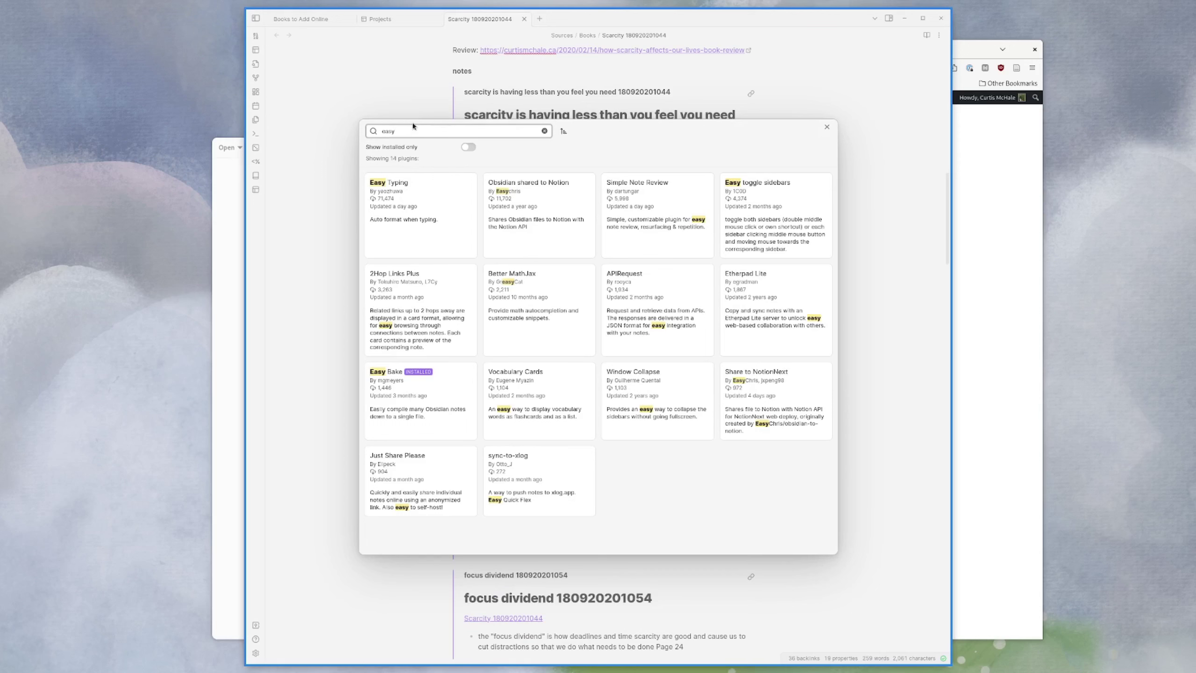
pyautogui.click(445, 403)
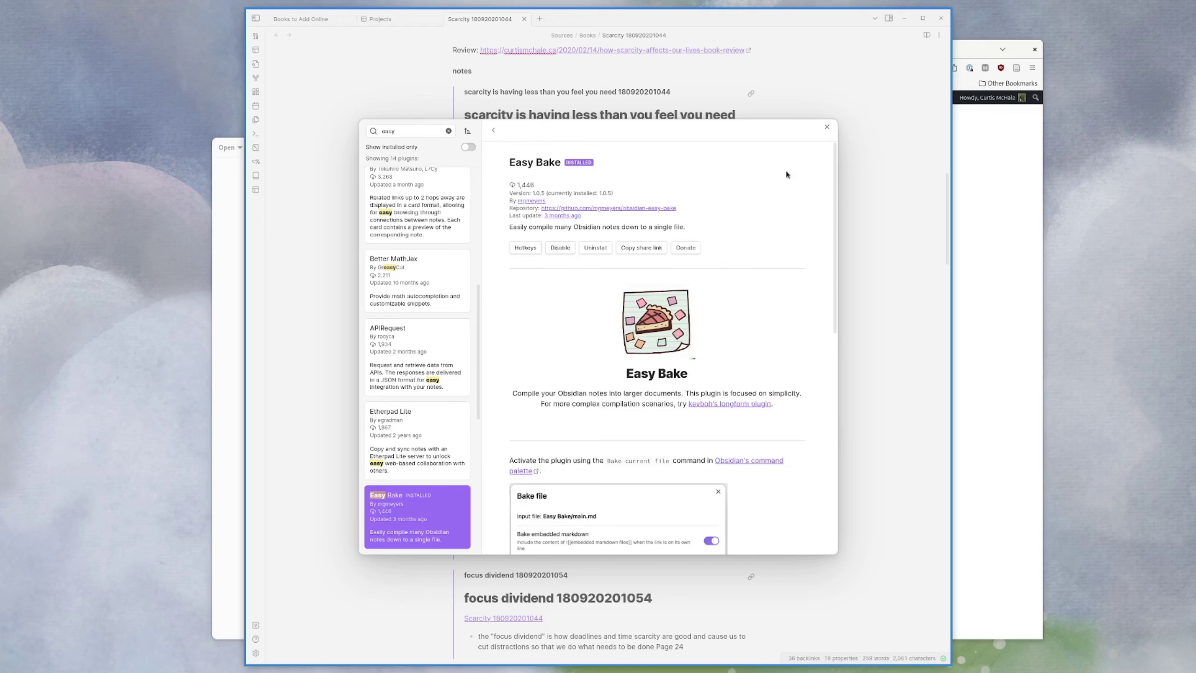
pyautogui.click(826, 126)
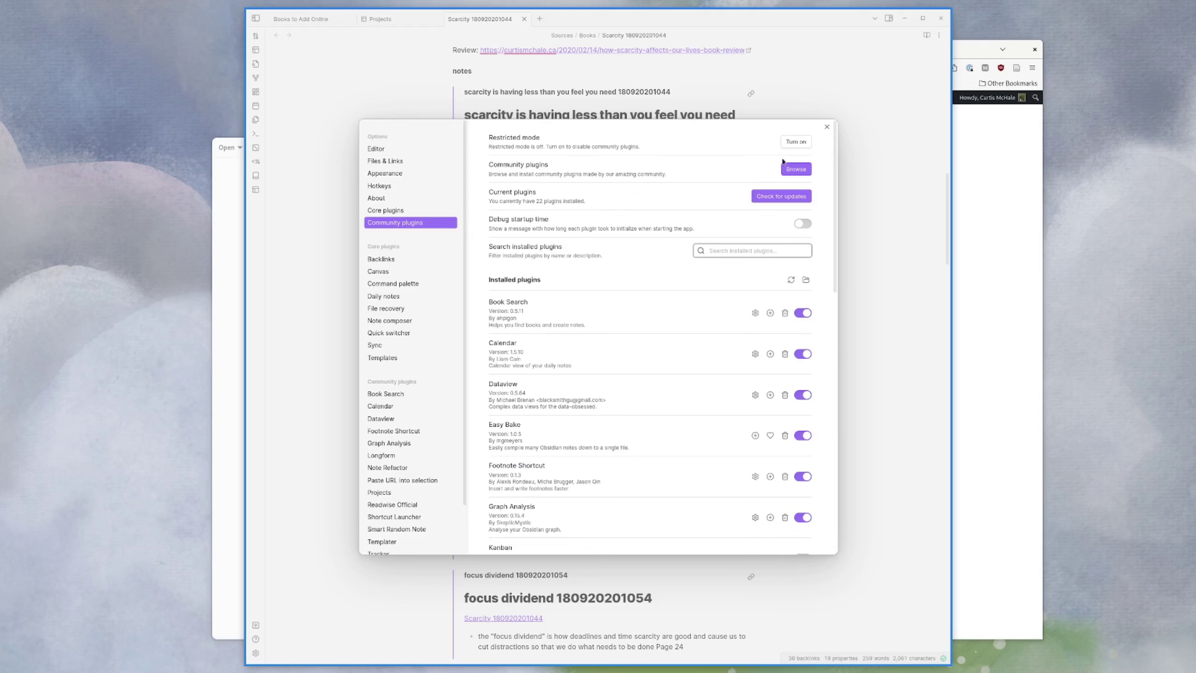
pyautogui.click(827, 127)
pyautogui.scroll(-3, 773, 179)
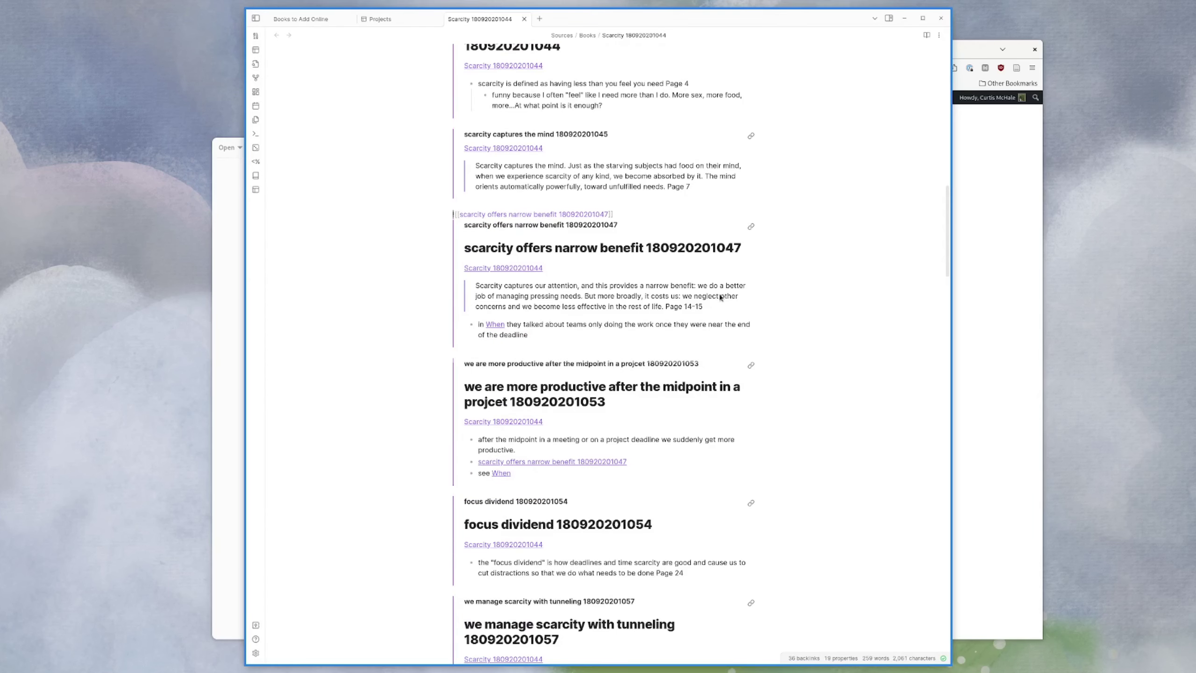
pyautogui.click(717, 225)
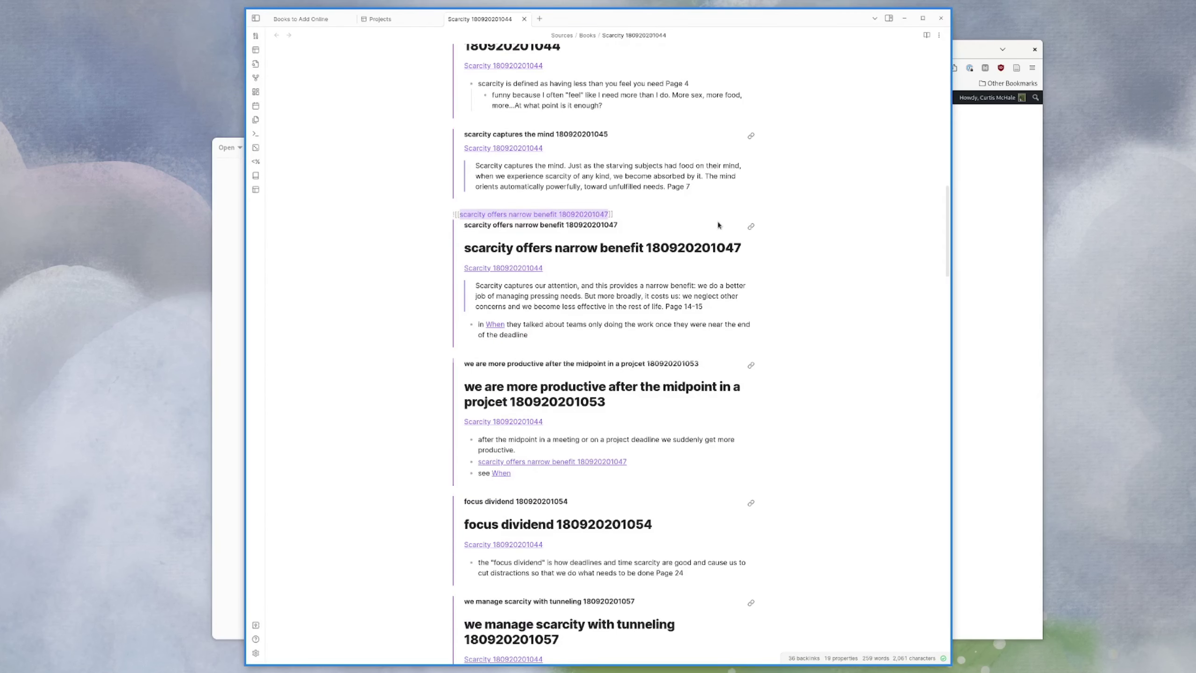
pyautogui.hotkey('ctrl', 'p')
# Bake the current Scarcity note with Easy Bake into an output file whose name ends in .baked.md
pyautogui.write('bake')
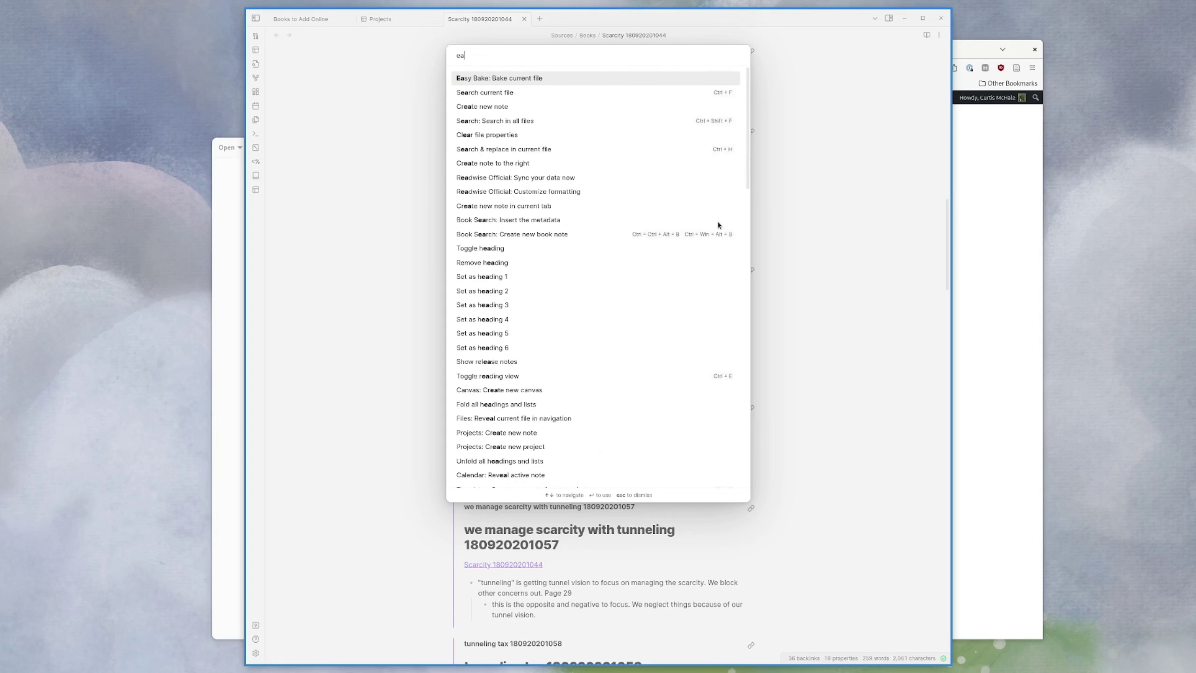
pyautogui.press('Return')
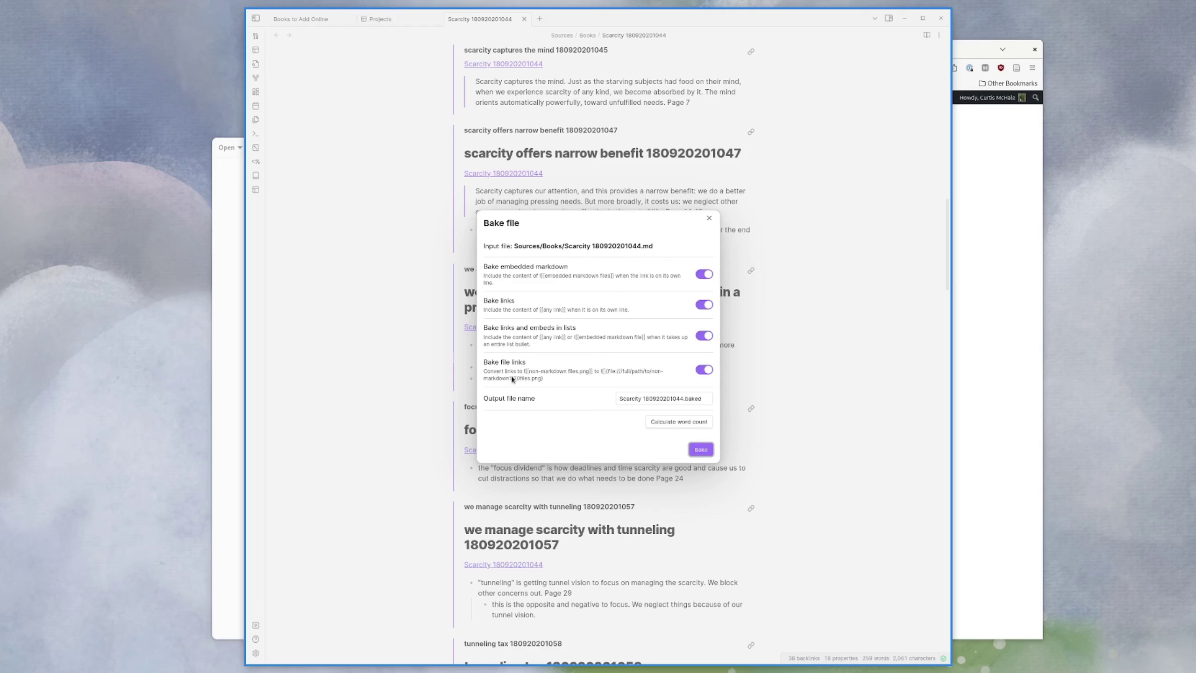
pyautogui.click(703, 398)
pyautogui.press('BackSpace')
pyautogui.press('End')
pyautogui.write('.md')
pyautogui.click(706, 454)
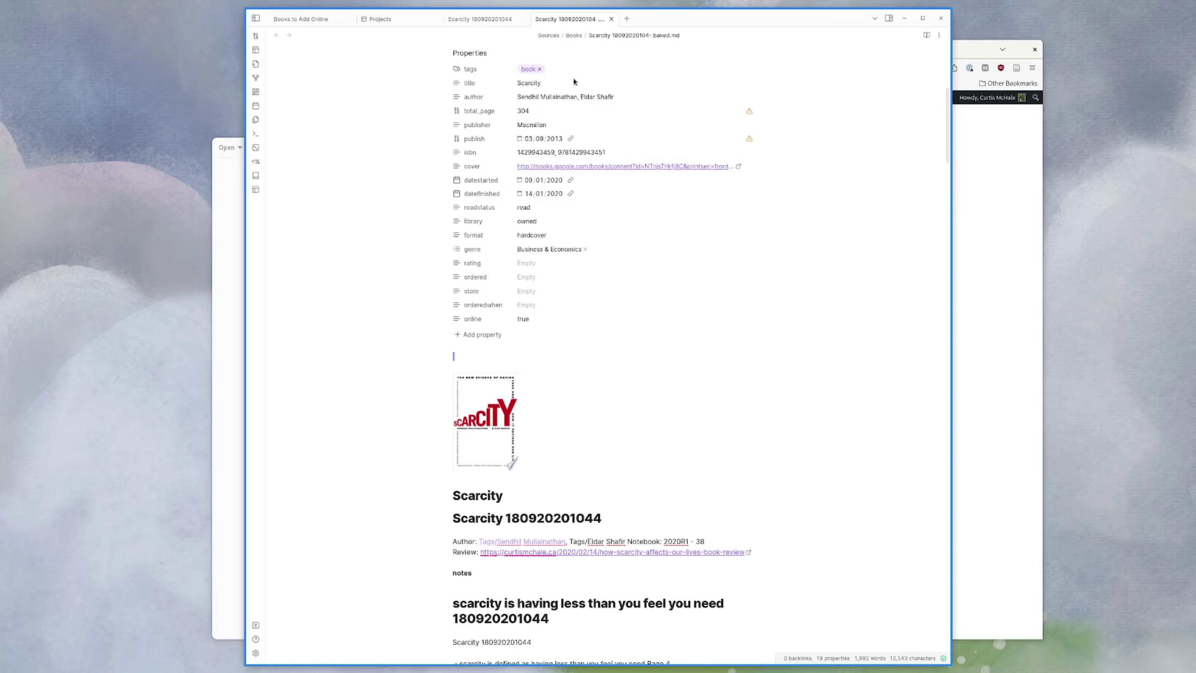
# Scroll through the baked Scarcity note to review it, then close its tab
pyautogui.scroll(4, 576, 83)
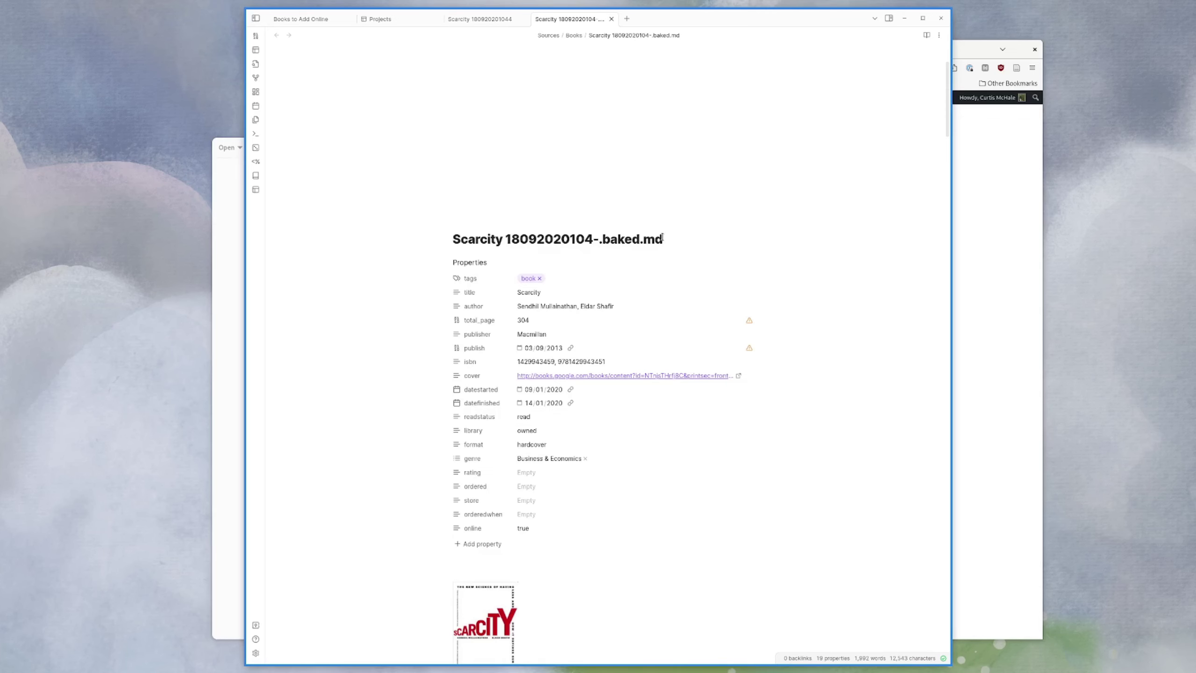
pyautogui.scroll(-10, 611, 403)
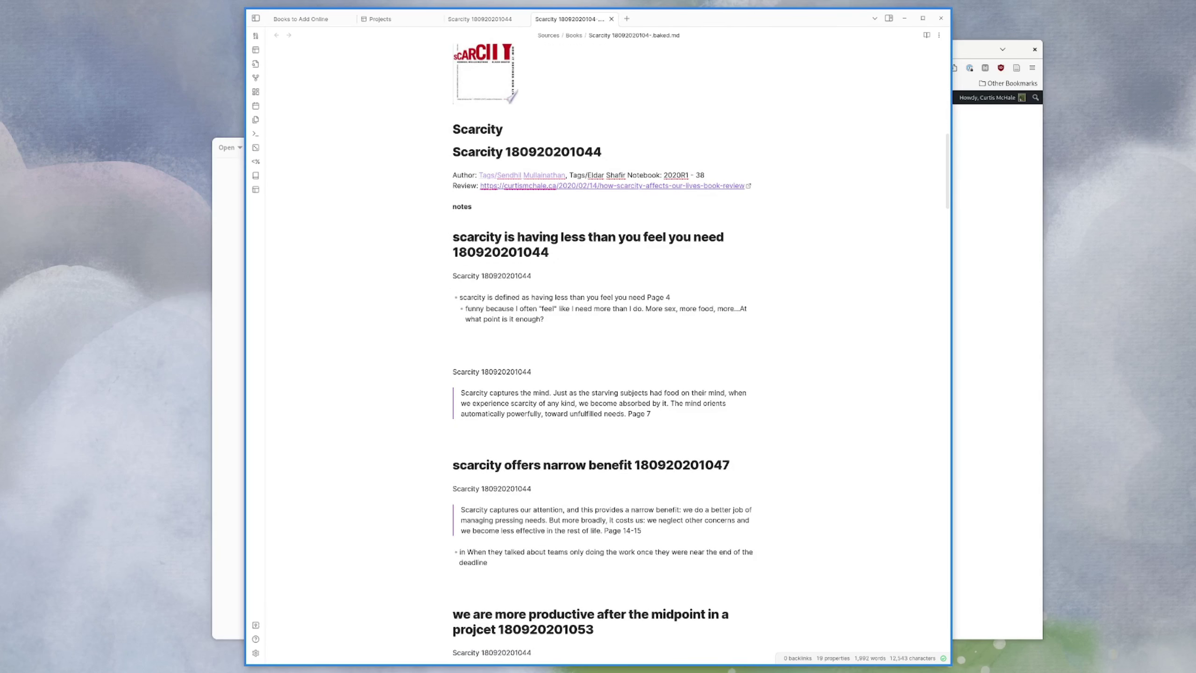
pyautogui.click(611, 19)
# In a new tab, open The Climate Book - Greta Thunberg note by searching 'the cl'
pyautogui.click(541, 20)
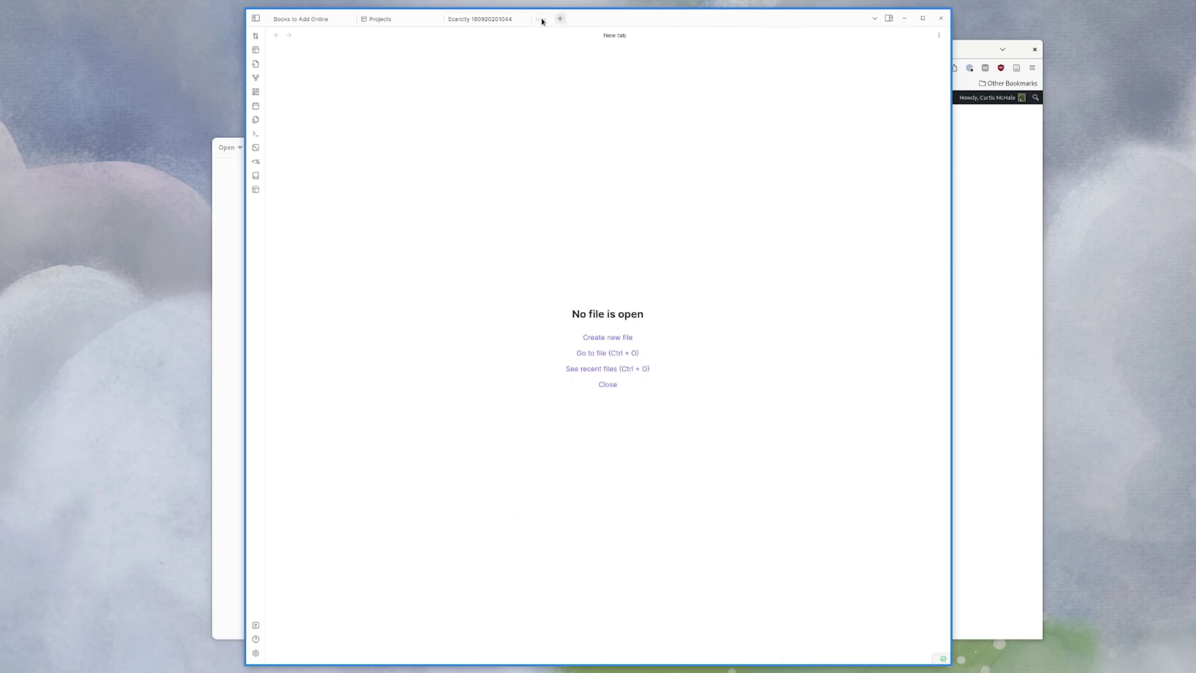
pyautogui.hotkey('ctrl', 'o')
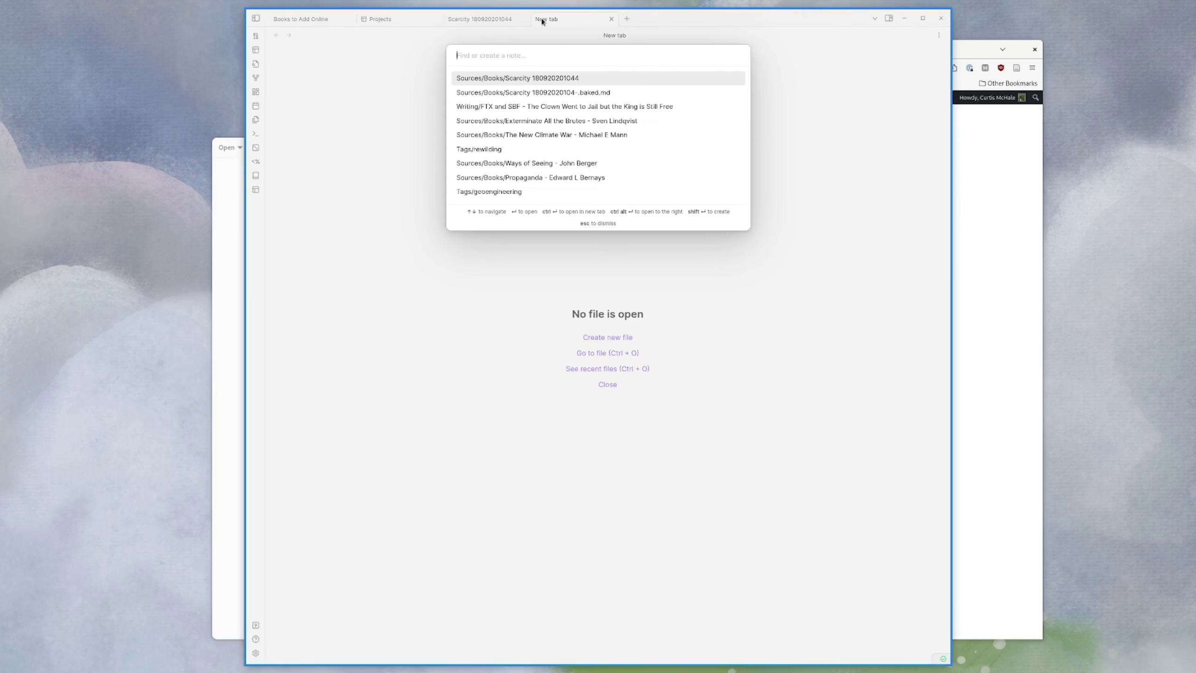
pyautogui.write('t')
pyautogui.press('BackSpace')
pyautogui.write('the l')
pyautogui.press('BackSpace')
pyautogui.write('cli')
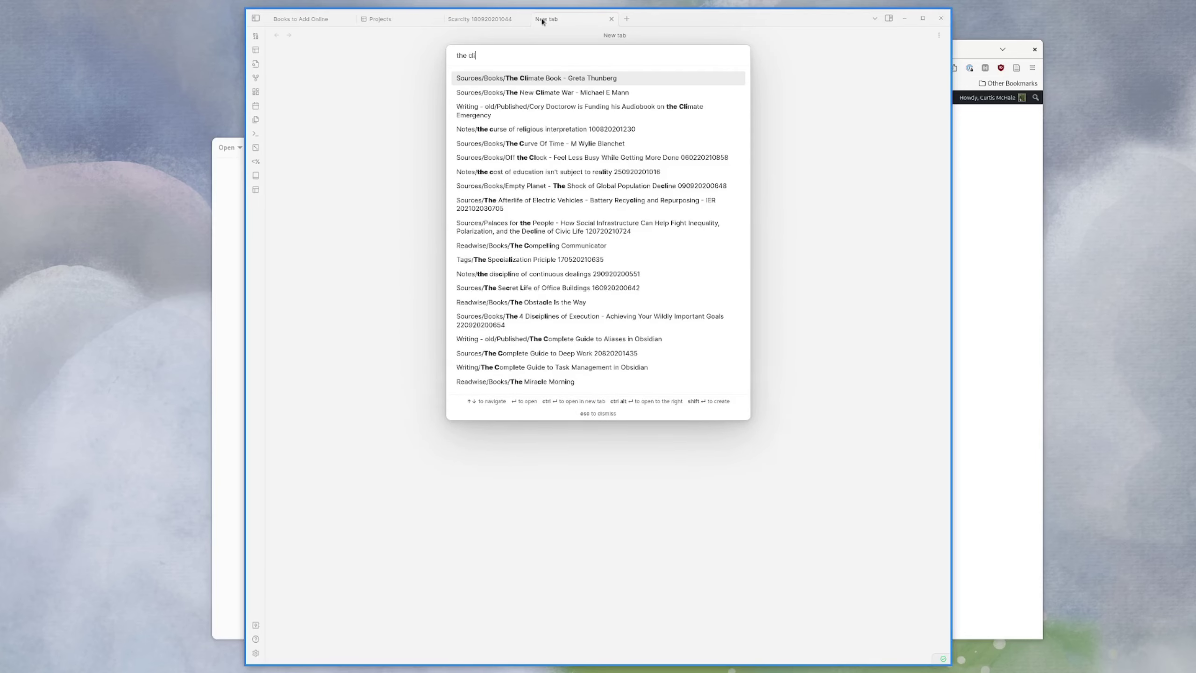
pyautogui.press('Return')
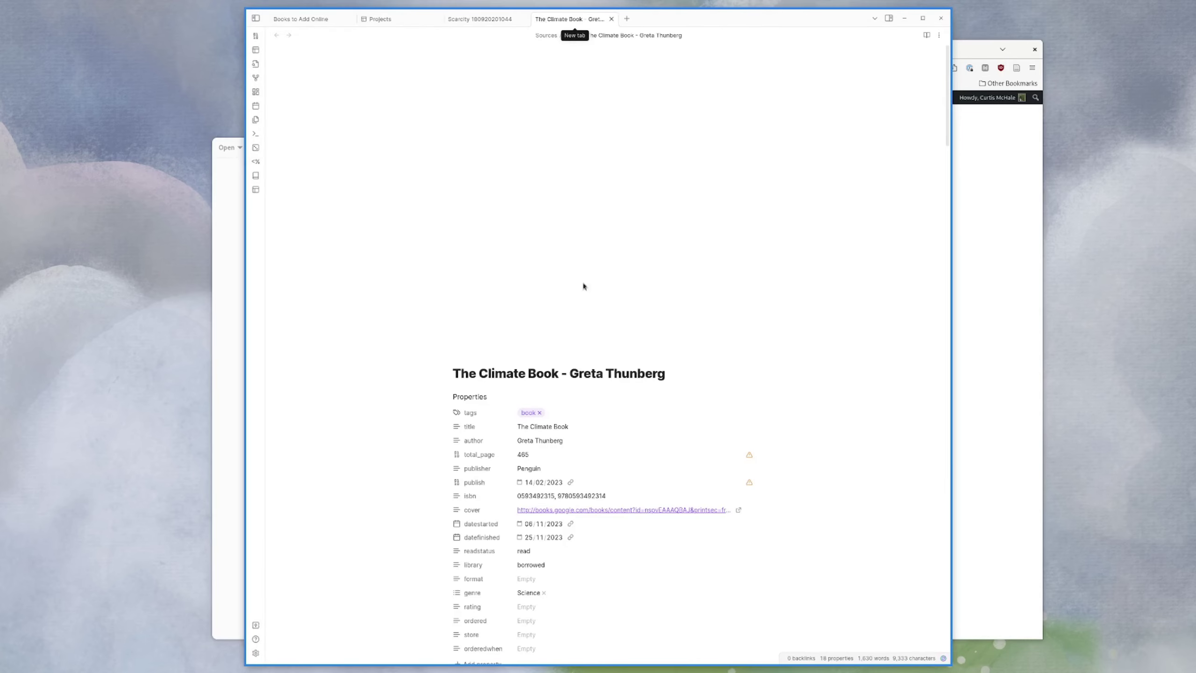
# Join the Pg 13 line onto The Great Acceleration bullet
pyautogui.scroll(-12, 657, 463)
pyautogui.scroll(1, 465, 299)
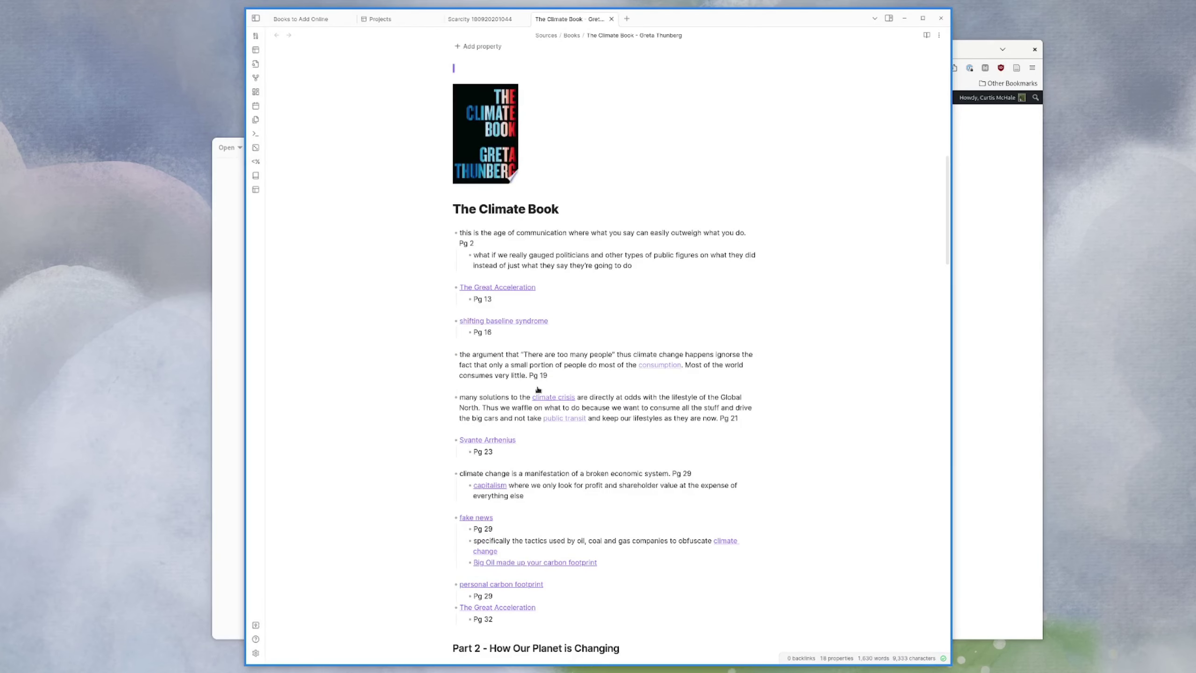
pyautogui.click(473, 299)
pyautogui.press('BackSpace')
pyautogui.scroll(1, 481, 311)
pyautogui.press('BackSpace')
pyautogui.press('BackSpace')
pyautogui.press('BackSpace')
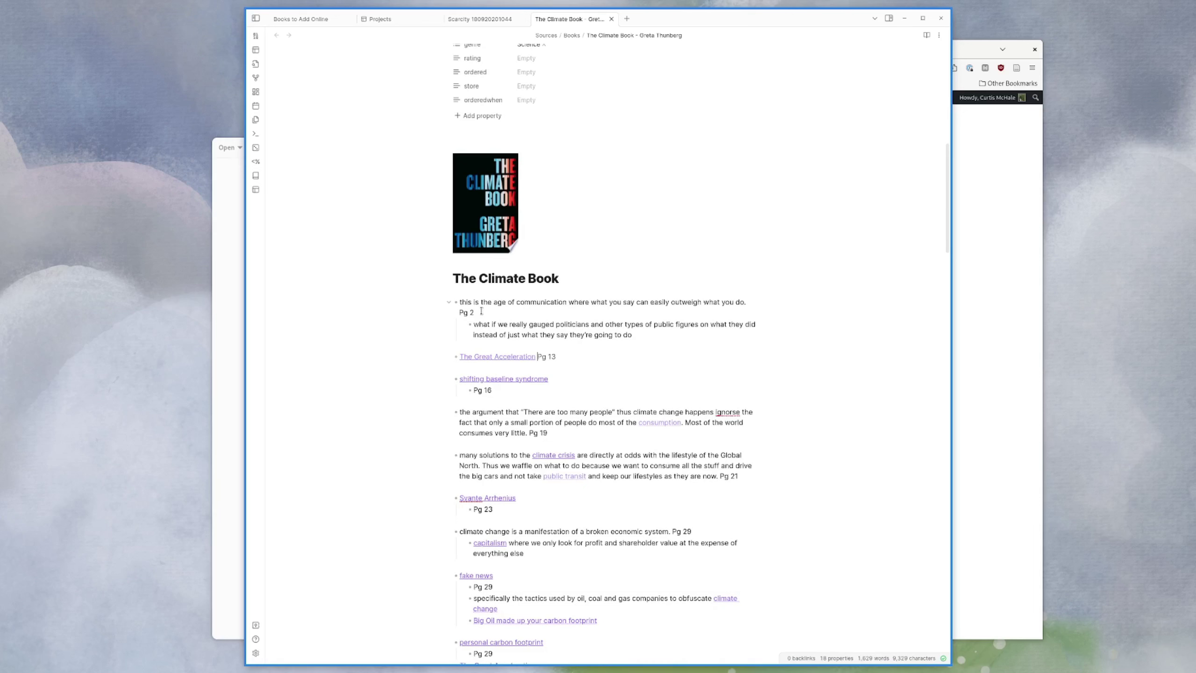
# Split 'Pg 13' off The Great Acceleration line and indent it beneath as a sub-bullet
pyautogui.click(462, 357)
pyautogui.click(548, 356)
pyautogui.press('Return')
pyautogui.press('Tab')
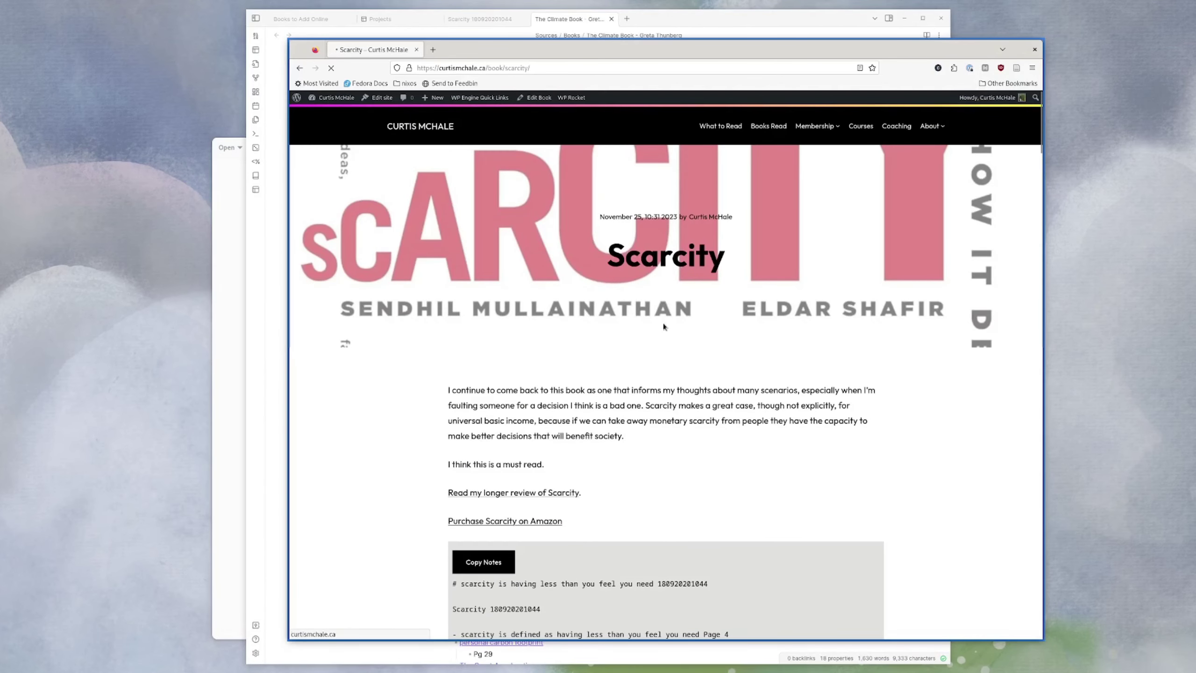
pyautogui.scroll(-3, 392, 474)
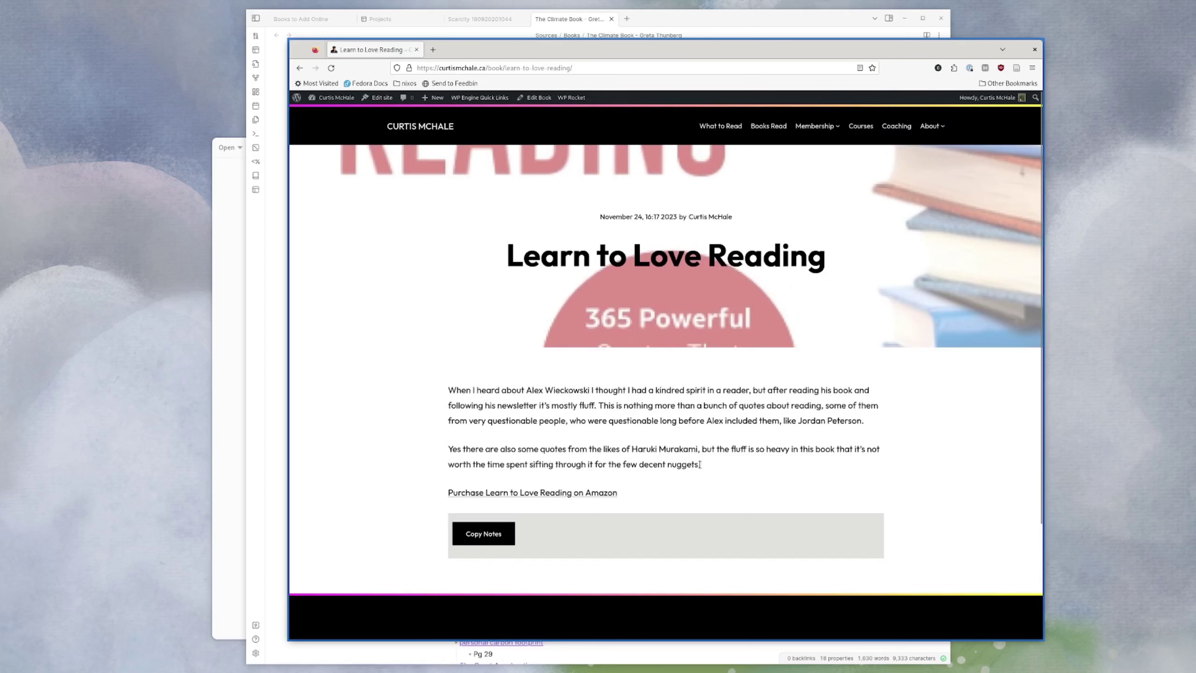
pyautogui.moveTo(700, 465); pyautogui.dragTo(439, 389)
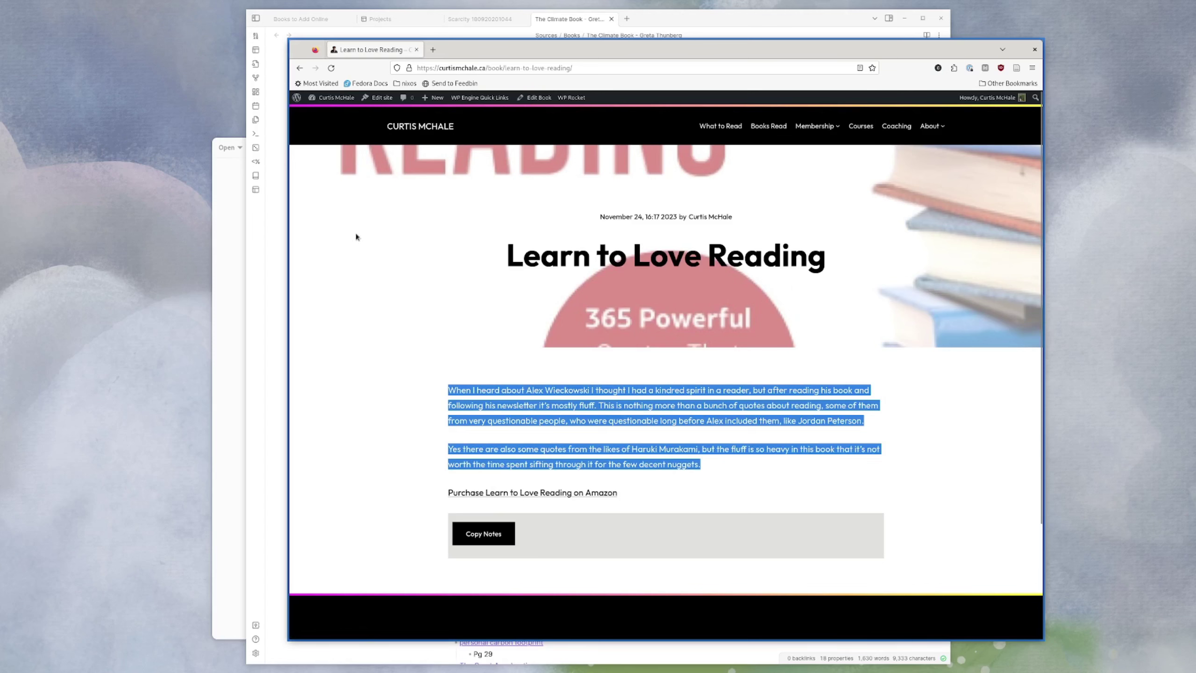
pyautogui.press('F5')
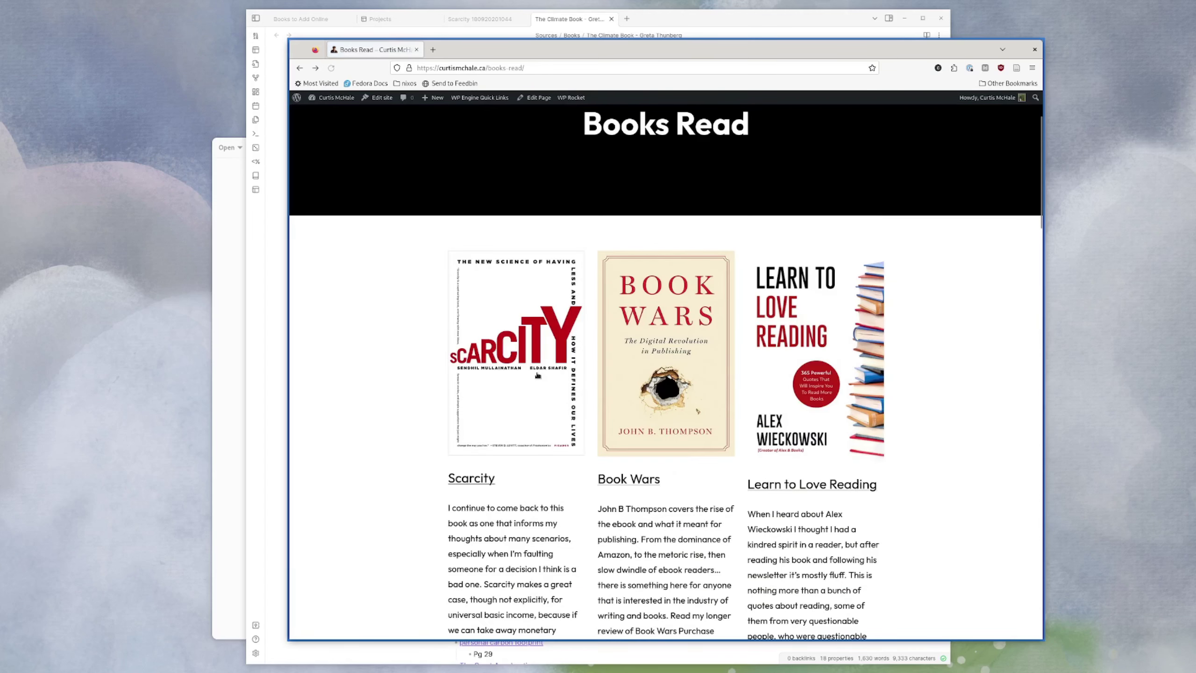
pyautogui.scroll(-8, 381, 469)
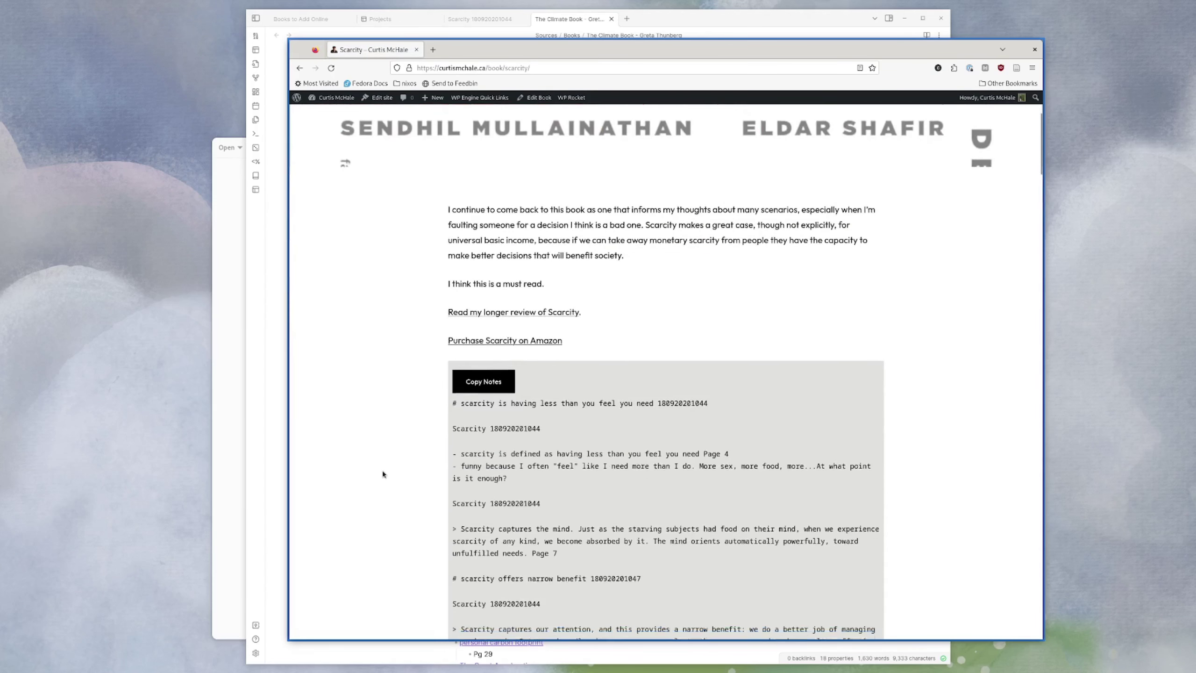
pyautogui.scroll(-15, 608, 460)
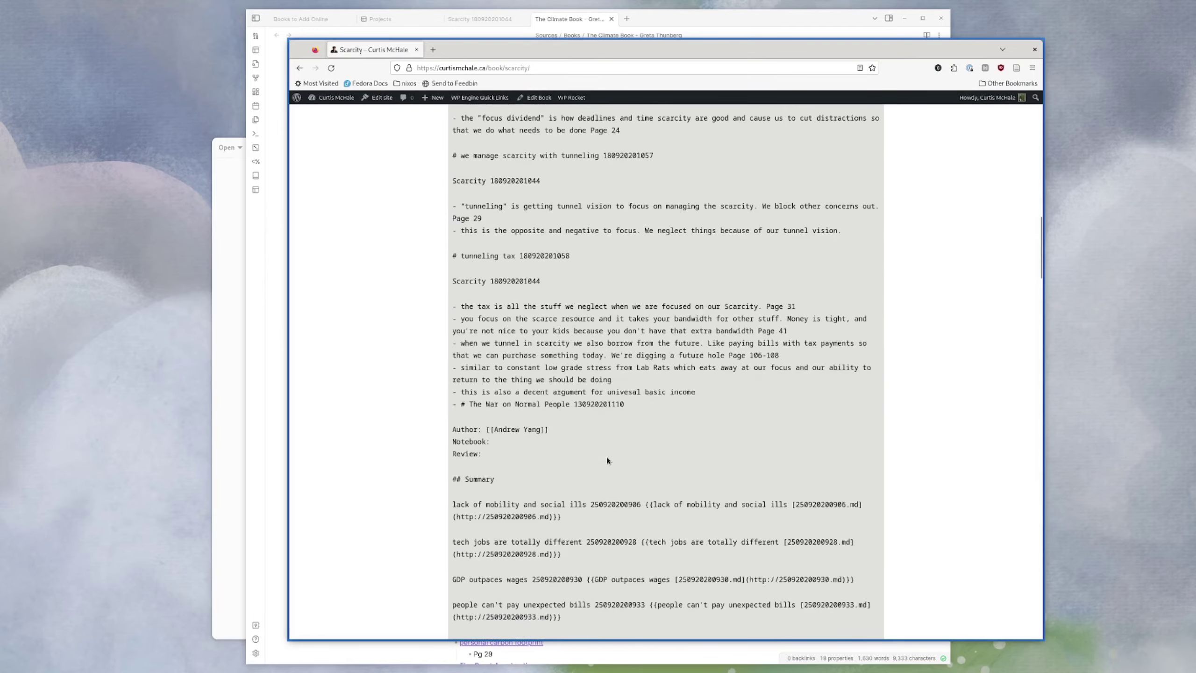
pyautogui.scroll(-15, 608, 461)
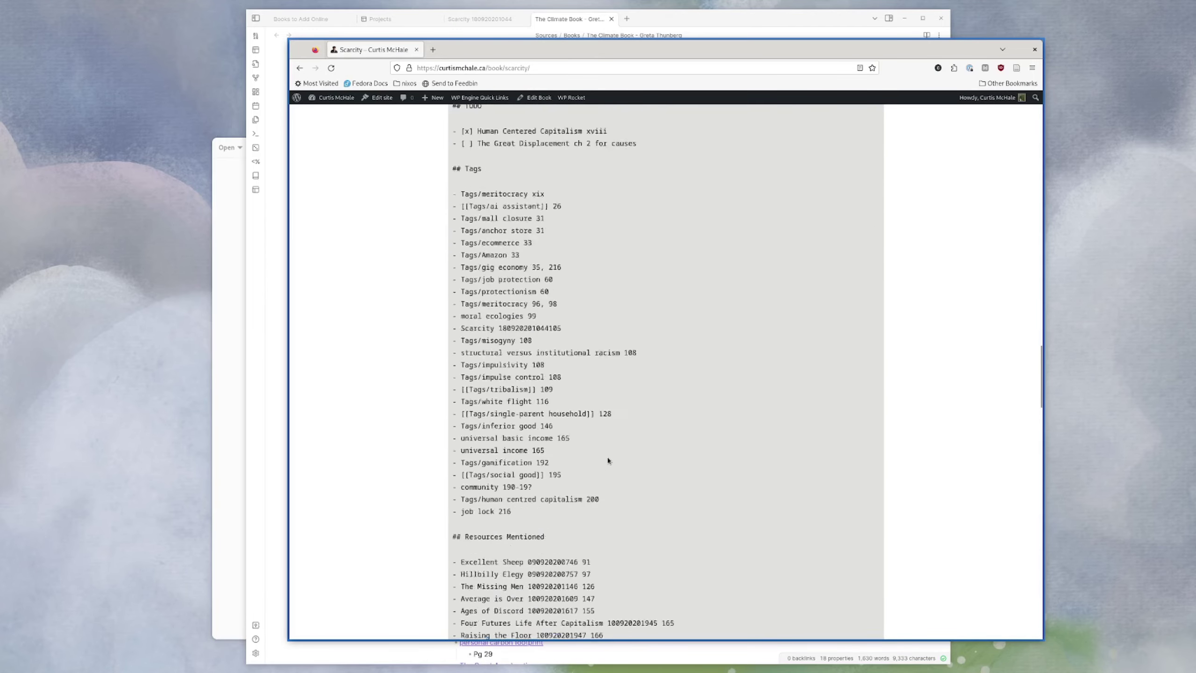
pyautogui.scroll(-15, 608, 460)
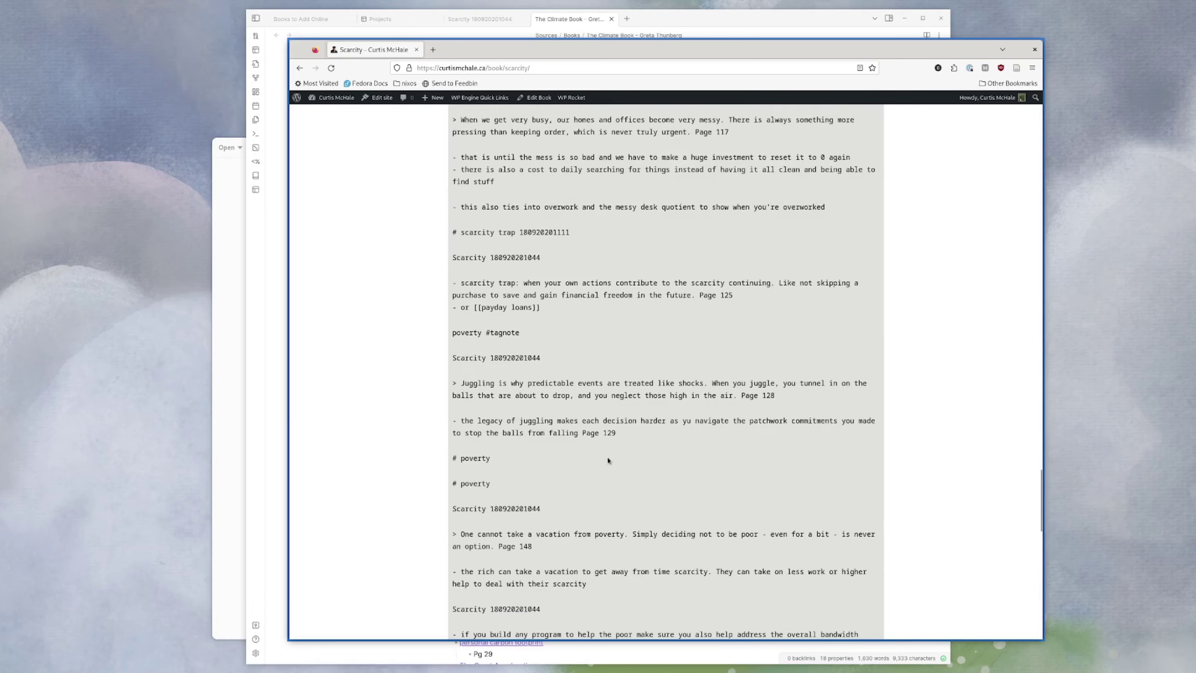
pyautogui.scroll(-10, 607, 460)
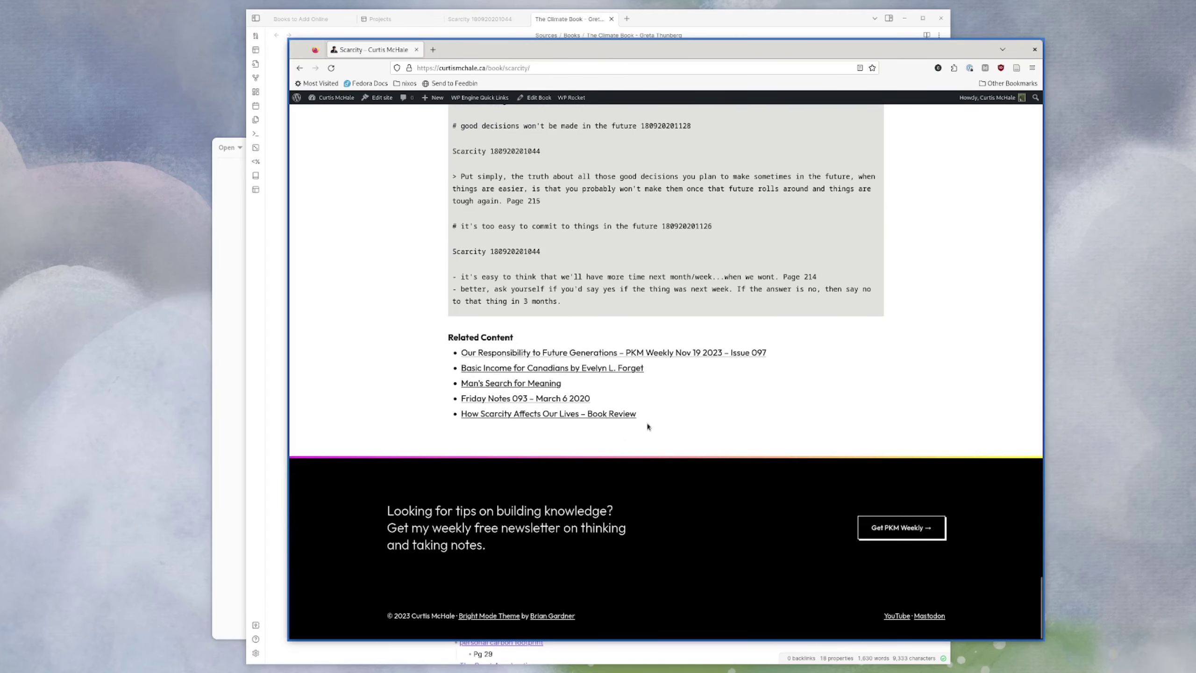
pyautogui.moveTo(646, 420); pyautogui.dragTo(467, 353)
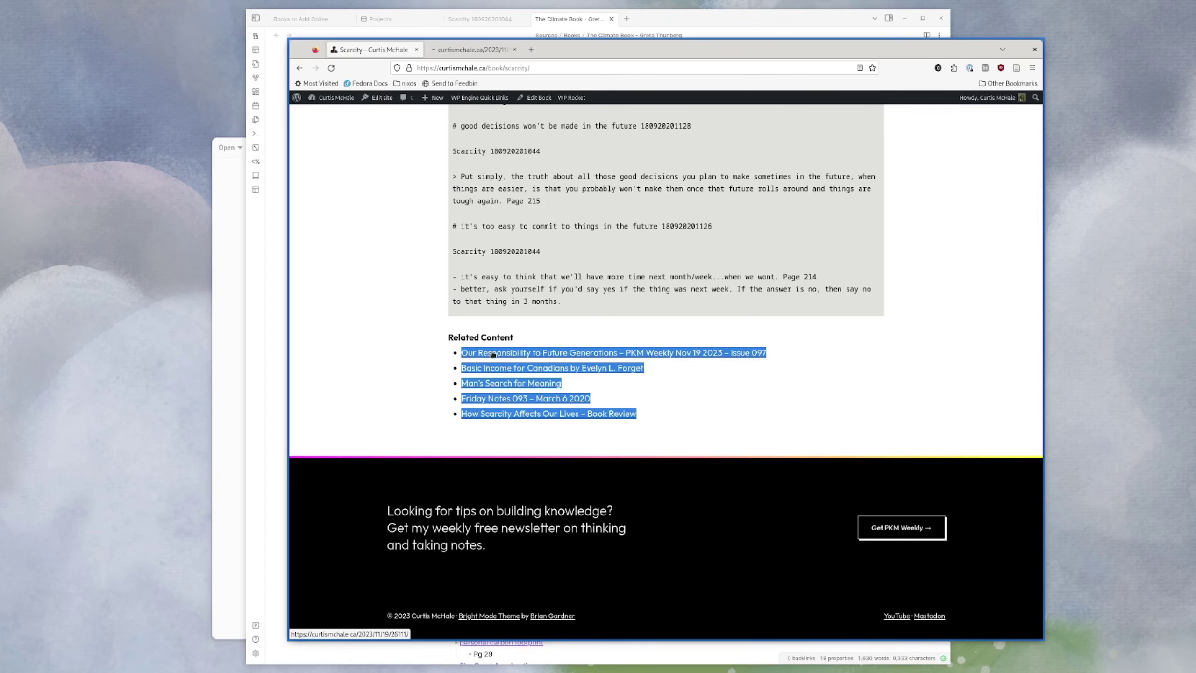
pyautogui.hotkey('ctrl', 'Tab')
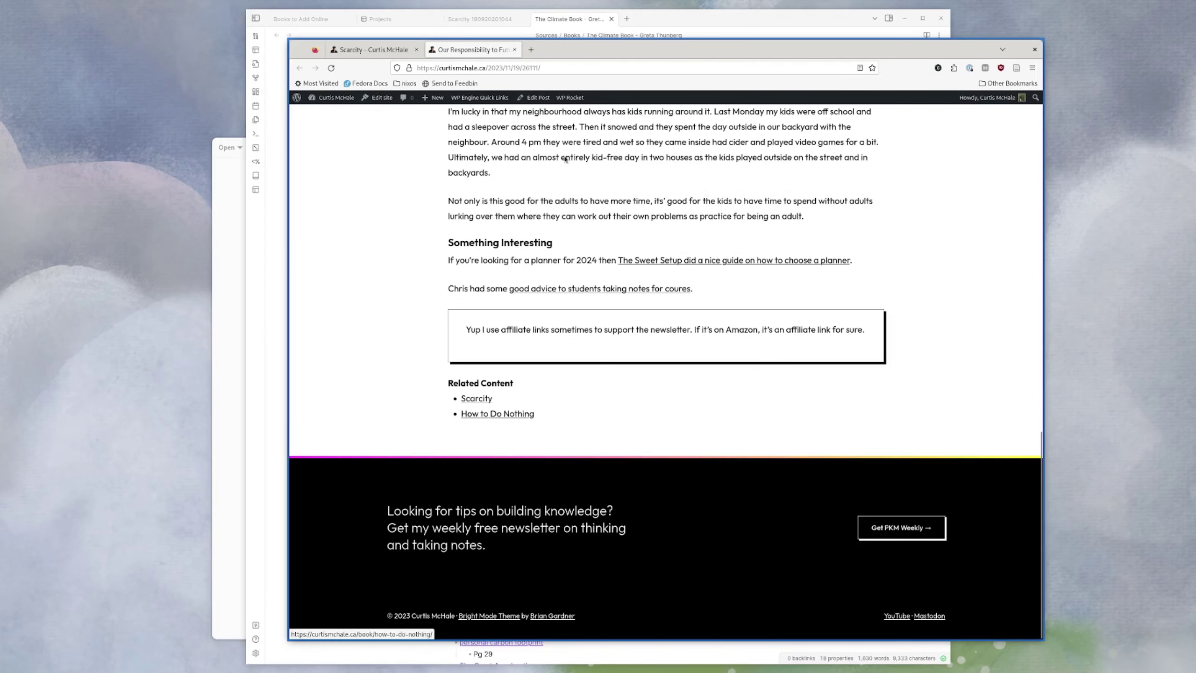
pyautogui.click(514, 50)
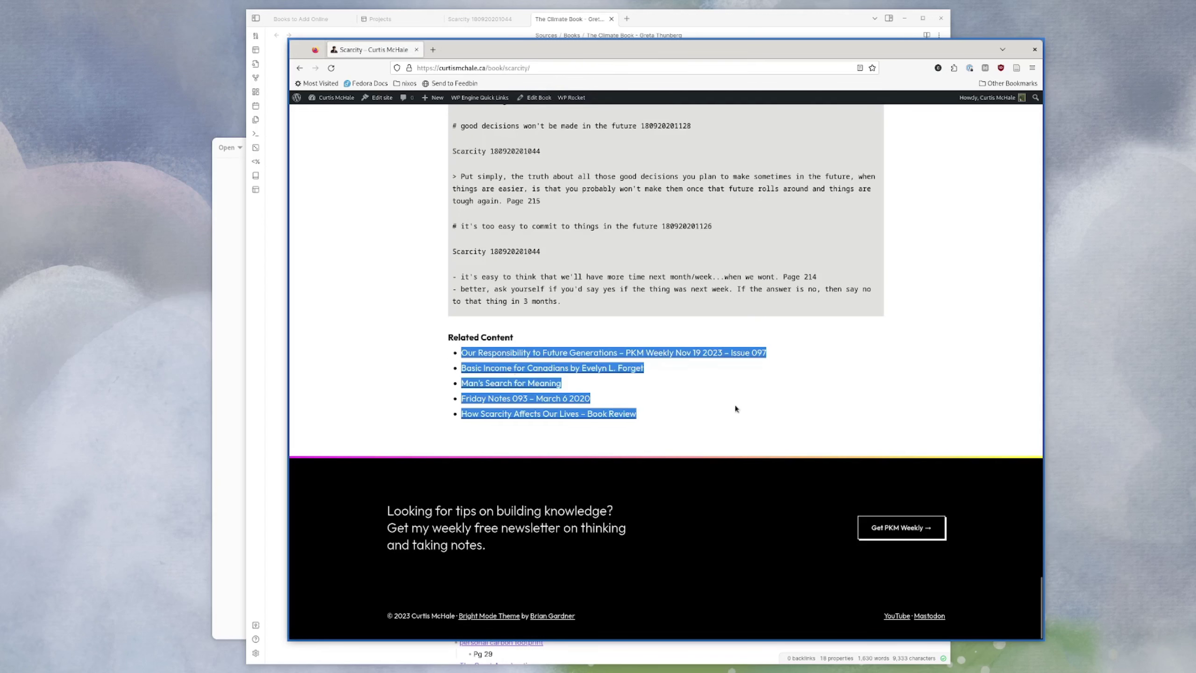
pyautogui.click(592, 368)
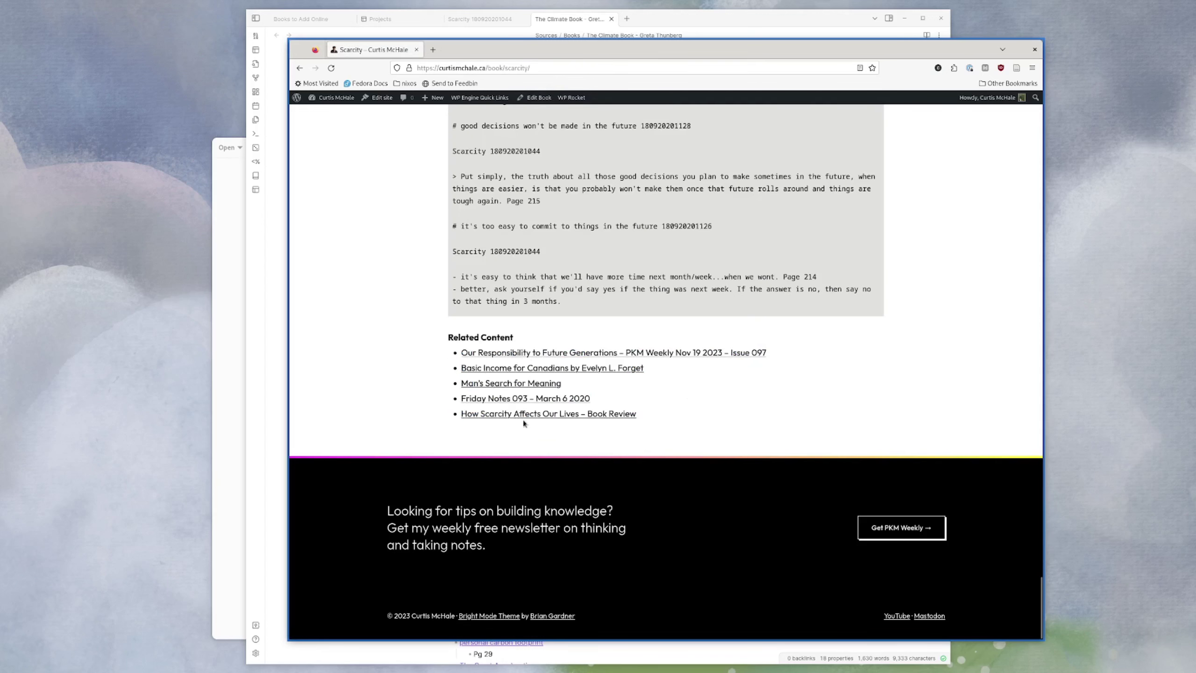